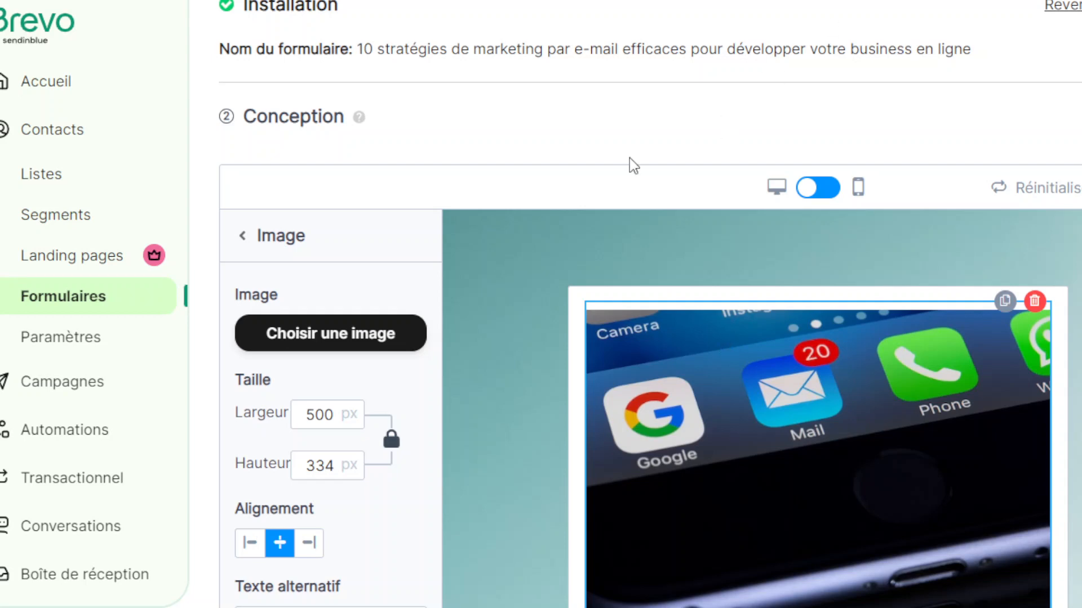
Step: Examine the form's header image, title and input fields in the Conception section
{"action": "scroll", "coordinate": [952, 110], "scroll_direction": "down", "scroll_amount": 3}
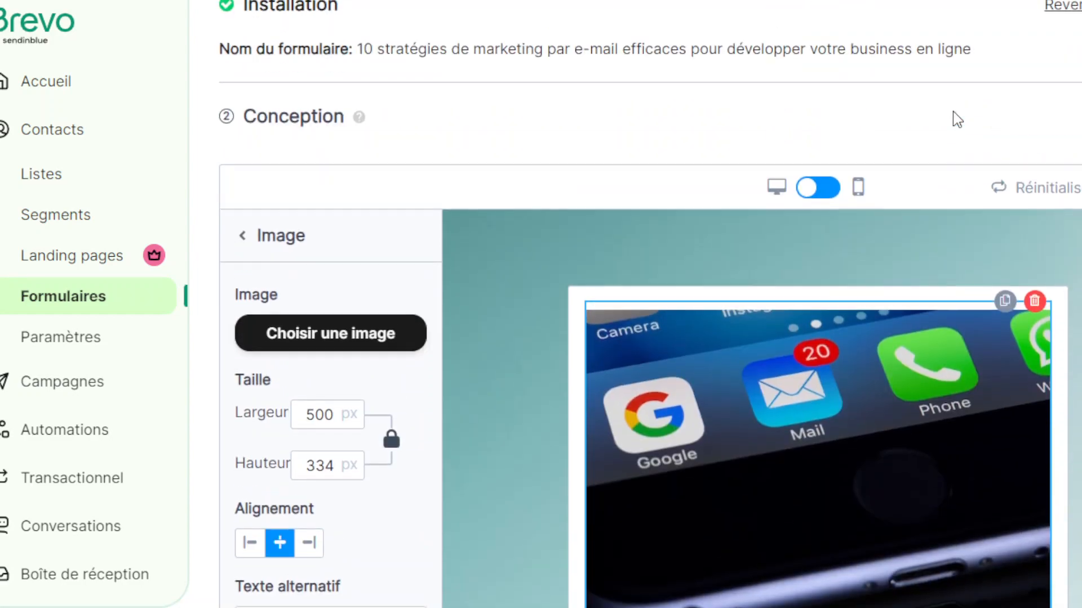
{"action": "scroll", "coordinate": [814, 144], "scroll_direction": "up", "scroll_amount": 3}
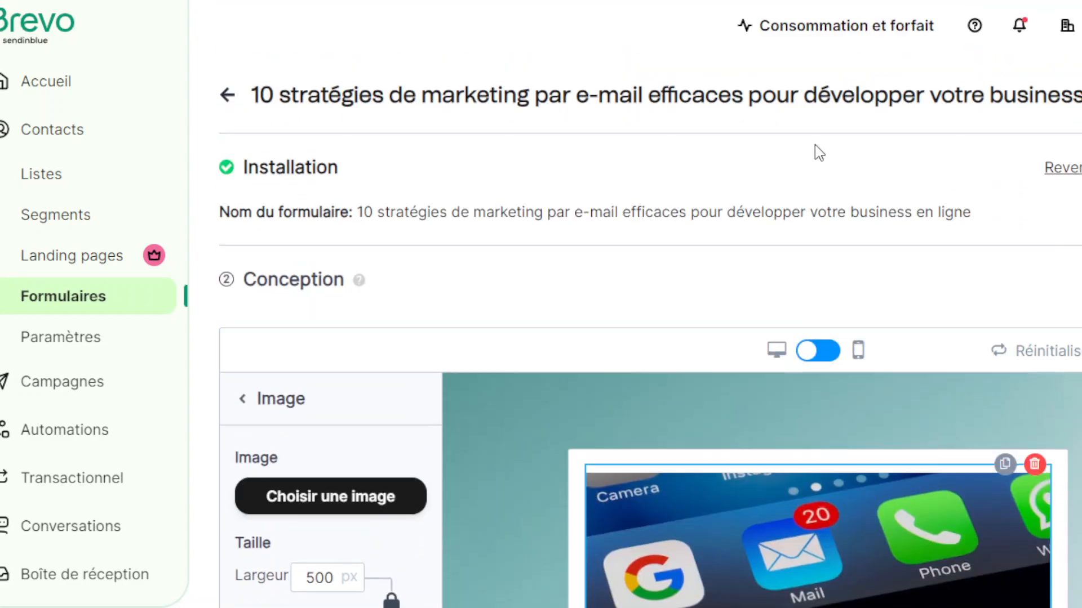
{"action": "scroll", "coordinate": [814, 145], "scroll_direction": "down", "scroll_amount": 4}
{"action": "scroll", "coordinate": [815, 145], "scroll_direction": "down", "scroll_amount": 6}
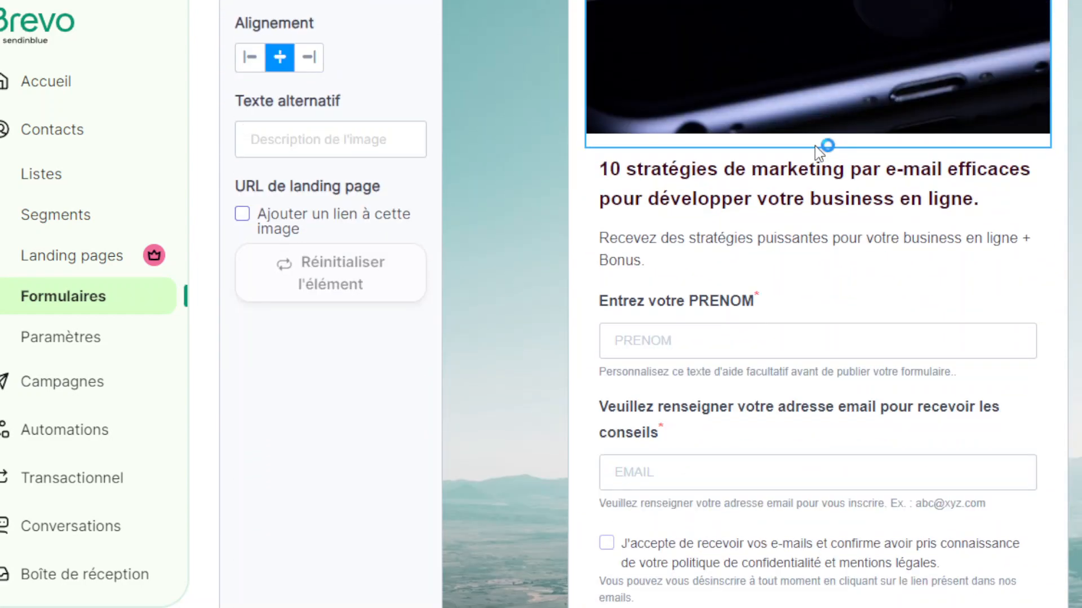
{"action": "scroll", "coordinate": [493, 341], "scroll_direction": "up", "scroll_amount": 6}
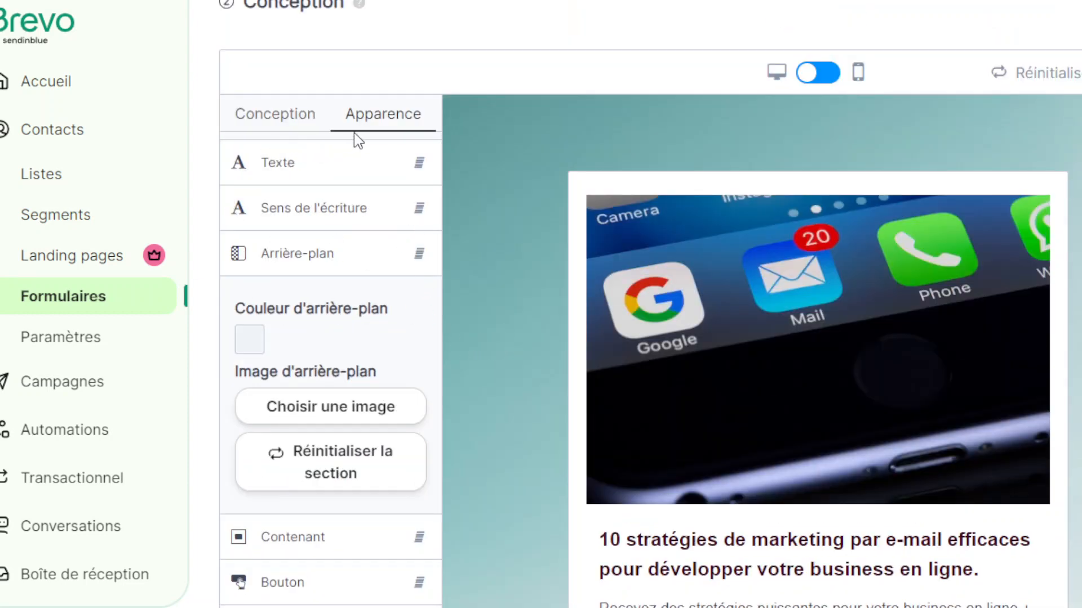
Step: Show the available design blocks and fields, and review the form from its image down to the GDPR declaration
{"action": "left_click", "coordinate": [282, 125]}
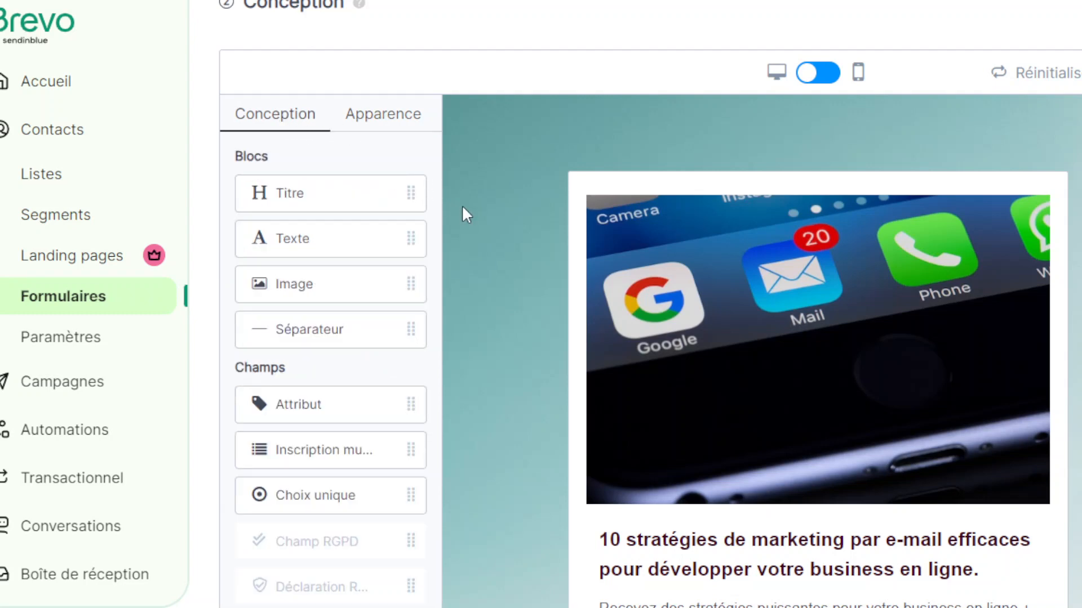
{"action": "scroll", "coordinate": [462, 208], "scroll_direction": "down", "scroll_amount": 2}
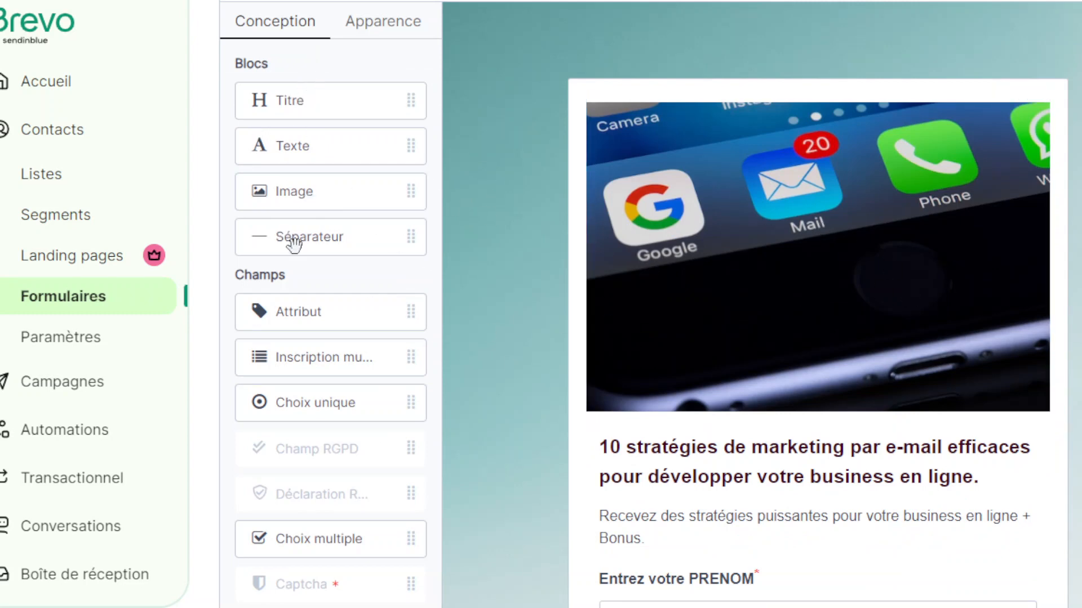
{"action": "scroll", "coordinate": [526, 299], "scroll_direction": "down", "scroll_amount": 2}
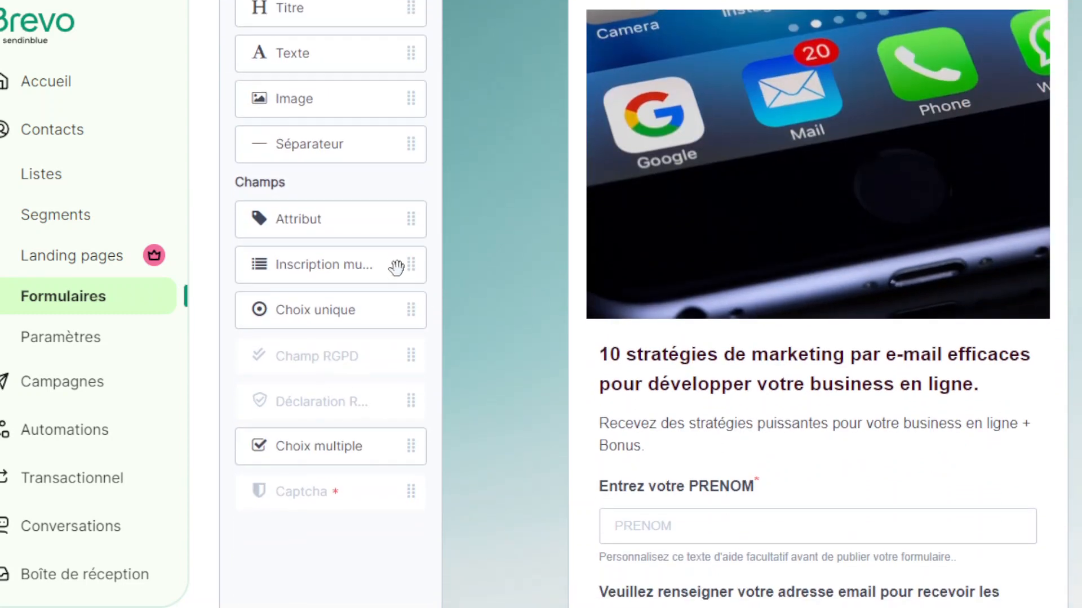
{"action": "scroll", "coordinate": [531, 335], "scroll_direction": "down", "scroll_amount": 4}
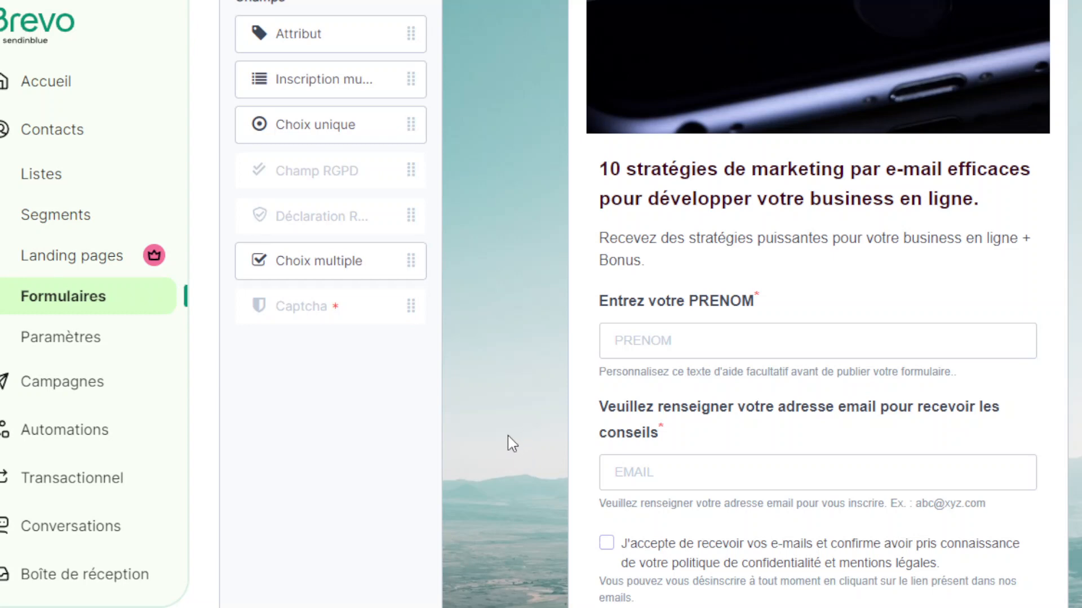
{"action": "scroll", "coordinate": [508, 435], "scroll_direction": "down", "scroll_amount": 2}
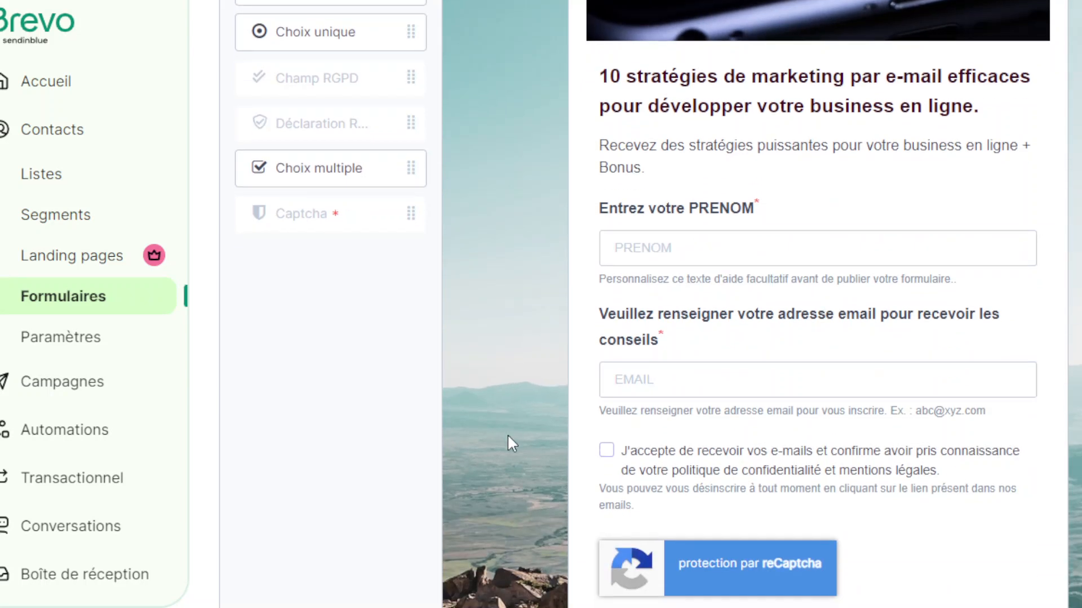
{"action": "scroll", "coordinate": [508, 435], "scroll_direction": "down", "scroll_amount": 2}
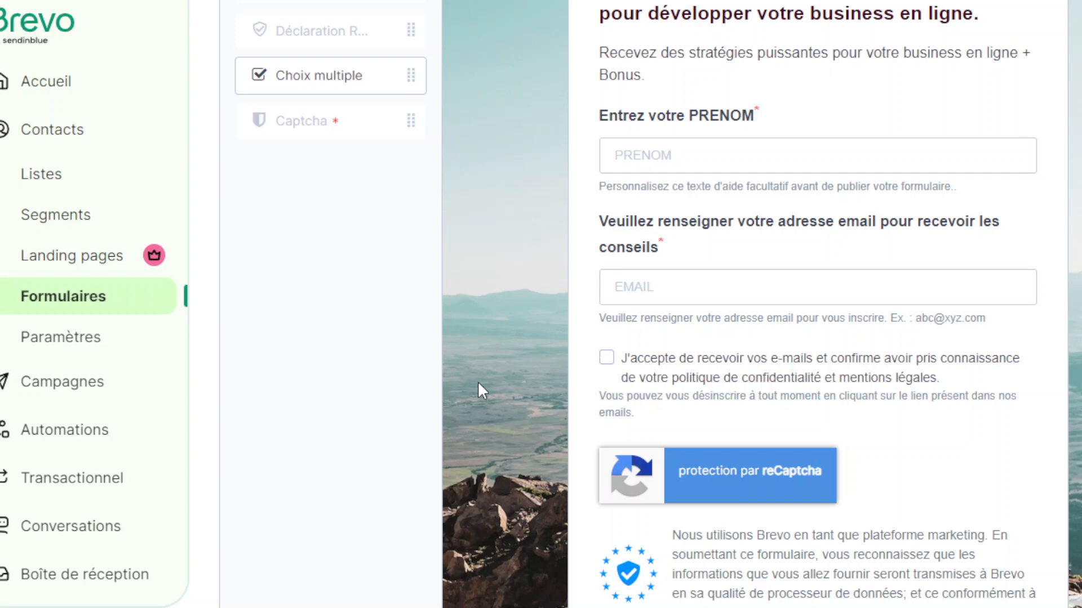
{"action": "scroll", "coordinate": [454, 393], "scroll_direction": "up", "scroll_amount": 1}
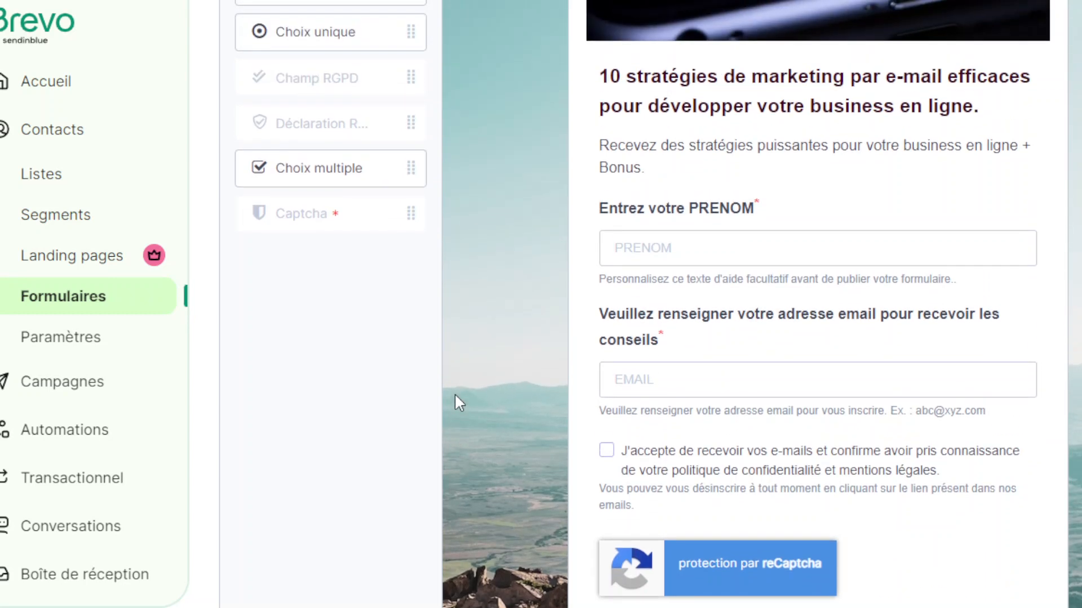
{"action": "scroll", "coordinate": [454, 394], "scroll_direction": "down", "scroll_amount": 1}
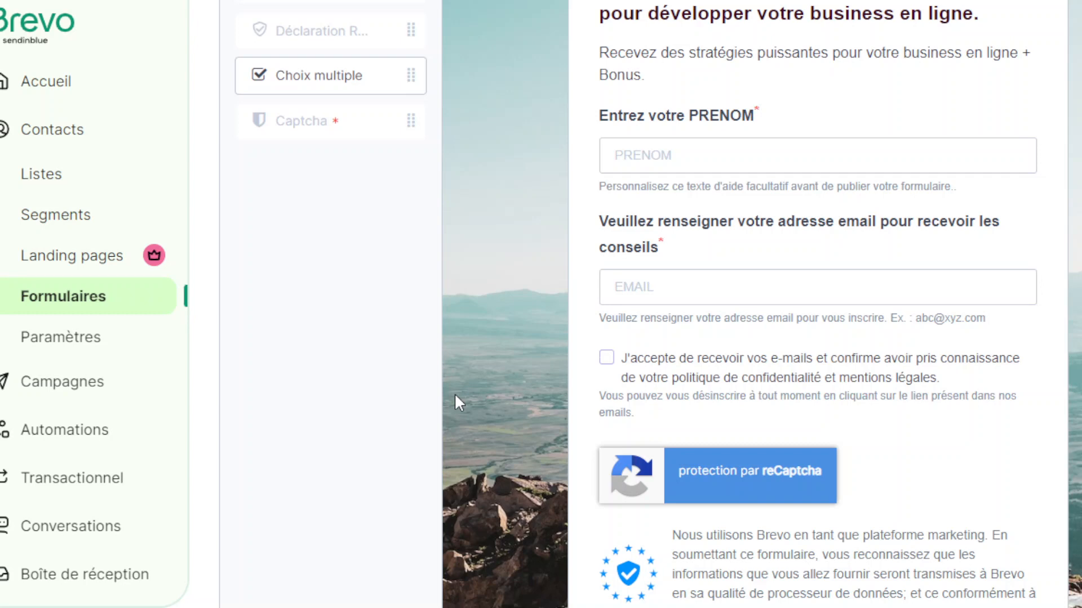
Step: Recheck the block list against the form layout, and view the appearance categories before returning to the design blocks
{"action": "scroll", "coordinate": [454, 402], "scroll_direction": "up", "scroll_amount": 3}
{"action": "scroll", "coordinate": [424, 323], "scroll_direction": "up", "scroll_amount": 5}
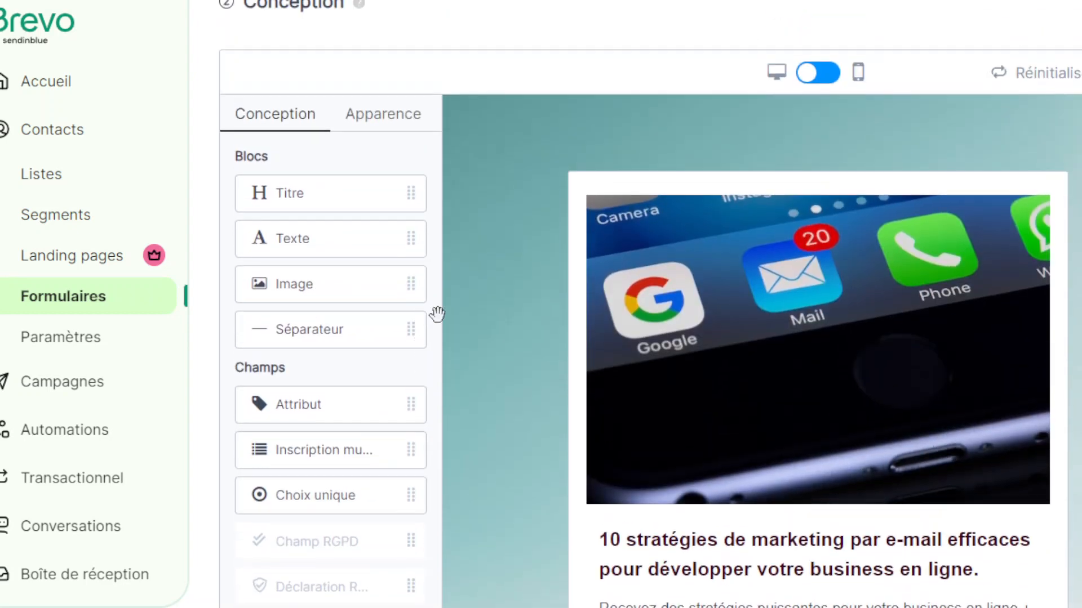
{"action": "scroll", "coordinate": [438, 313], "scroll_direction": "down", "scroll_amount": 2}
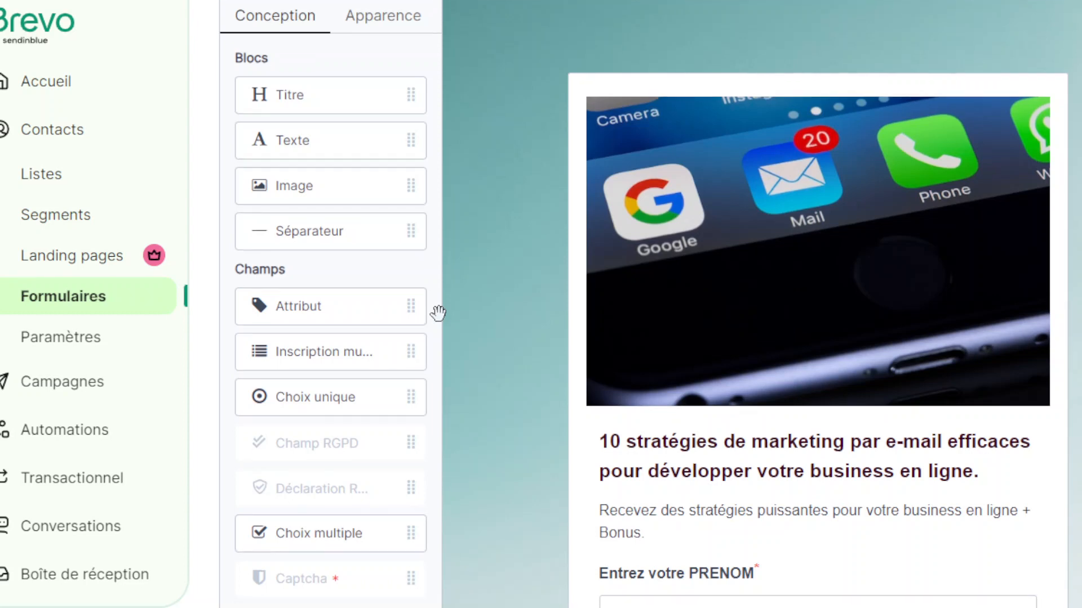
{"action": "scroll", "coordinate": [439, 314], "scroll_direction": "down", "scroll_amount": 5}
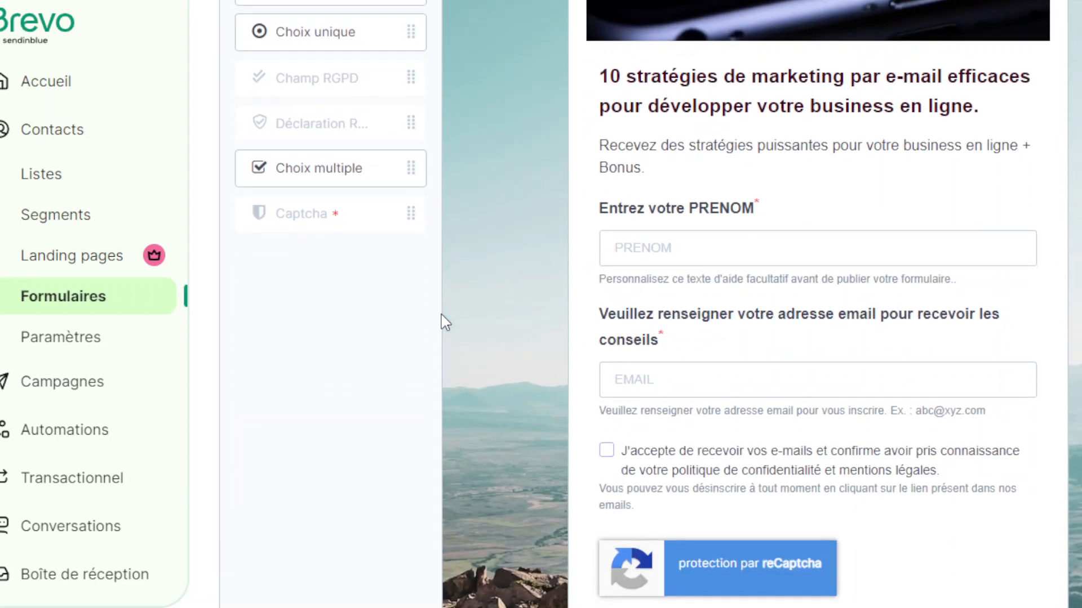
{"action": "scroll", "coordinate": [443, 314], "scroll_direction": "up", "scroll_amount": 6}
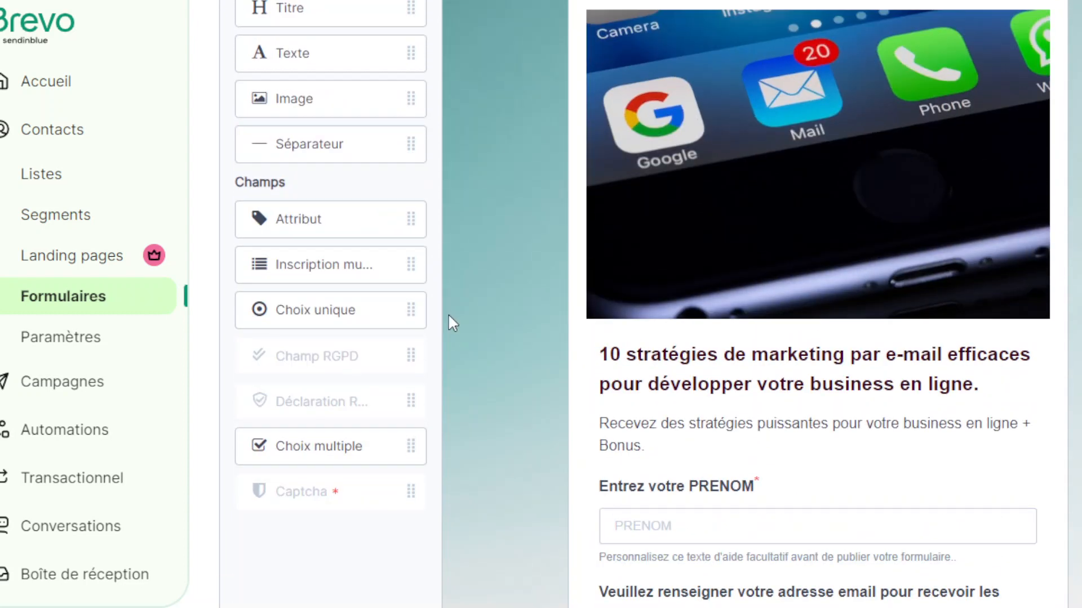
{"action": "scroll", "coordinate": [445, 298], "scroll_direction": "up", "scroll_amount": 2}
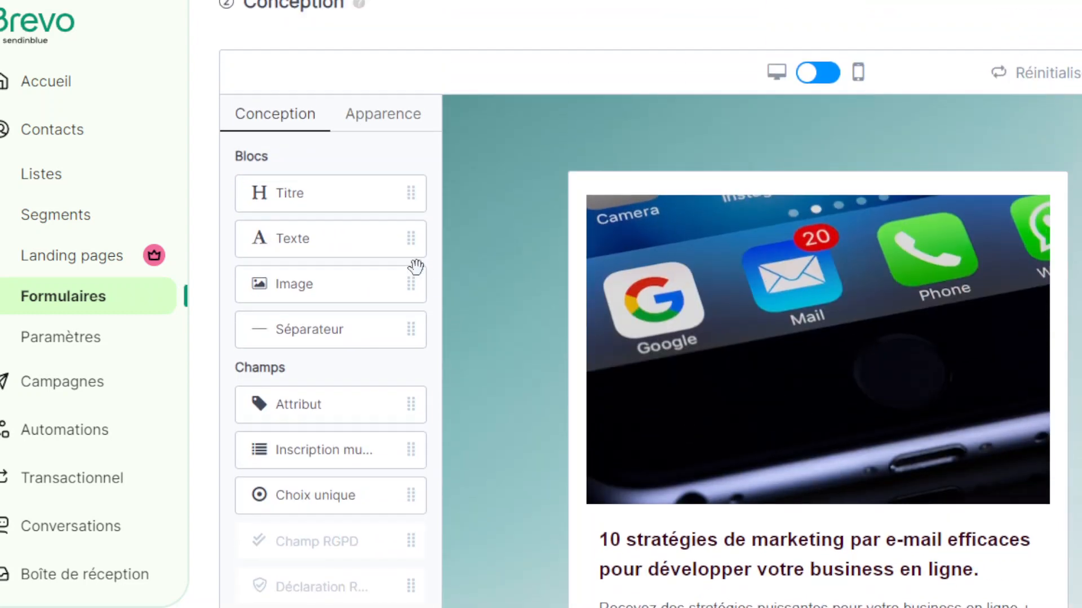
{"action": "left_click", "coordinate": [400, 130]}
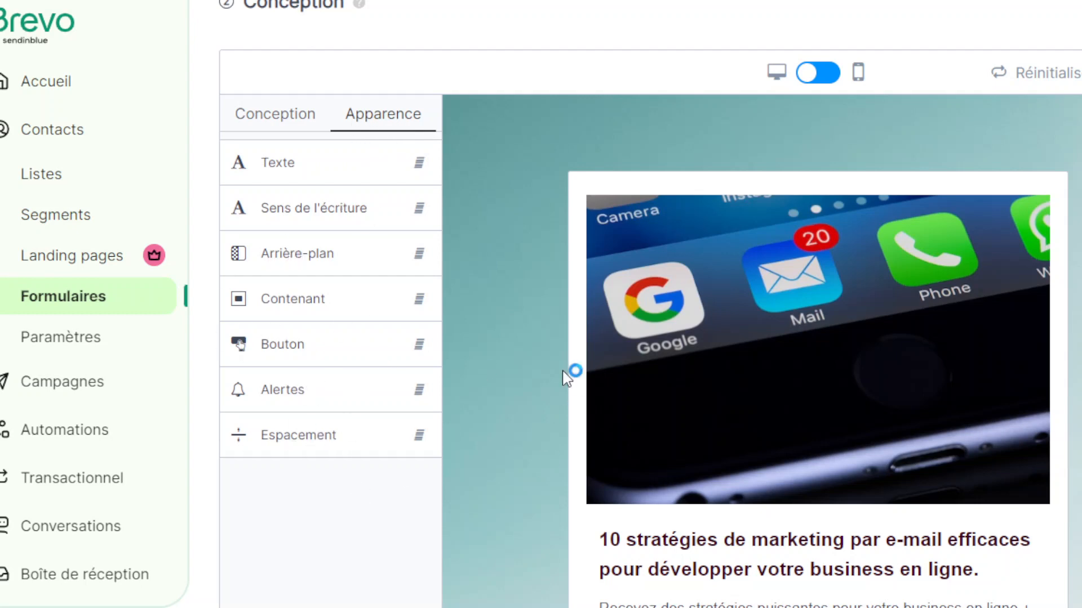
{"action": "left_click", "coordinate": [285, 134]}
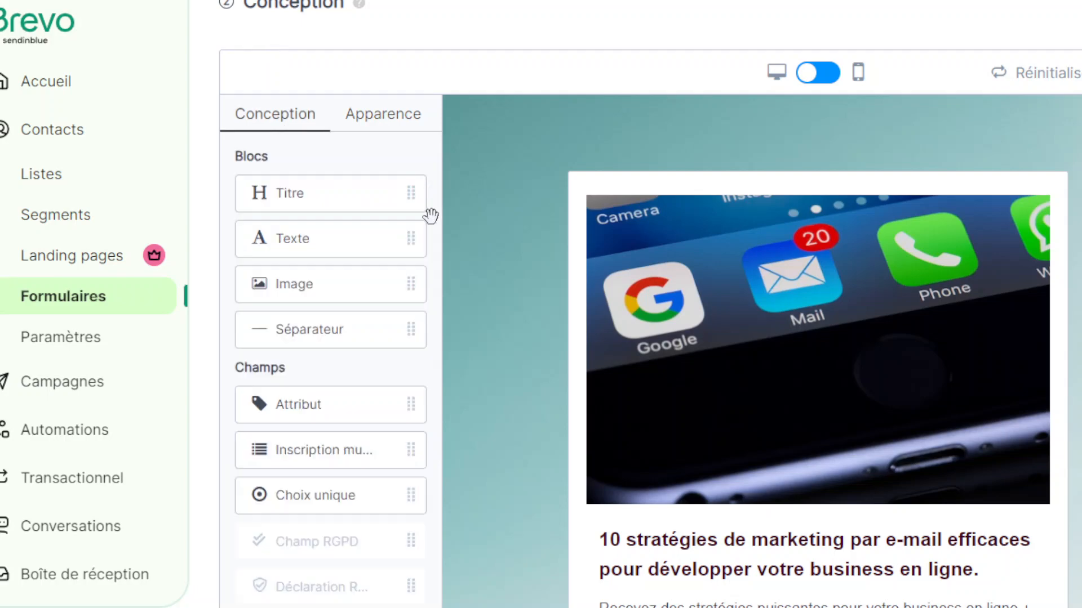
Step: Review the form down to its sign-up button and the Listes, Paramètres, Messages and Partager summaries below it
{"action": "scroll", "coordinate": [477, 252], "scroll_direction": "down", "scroll_amount": 3}
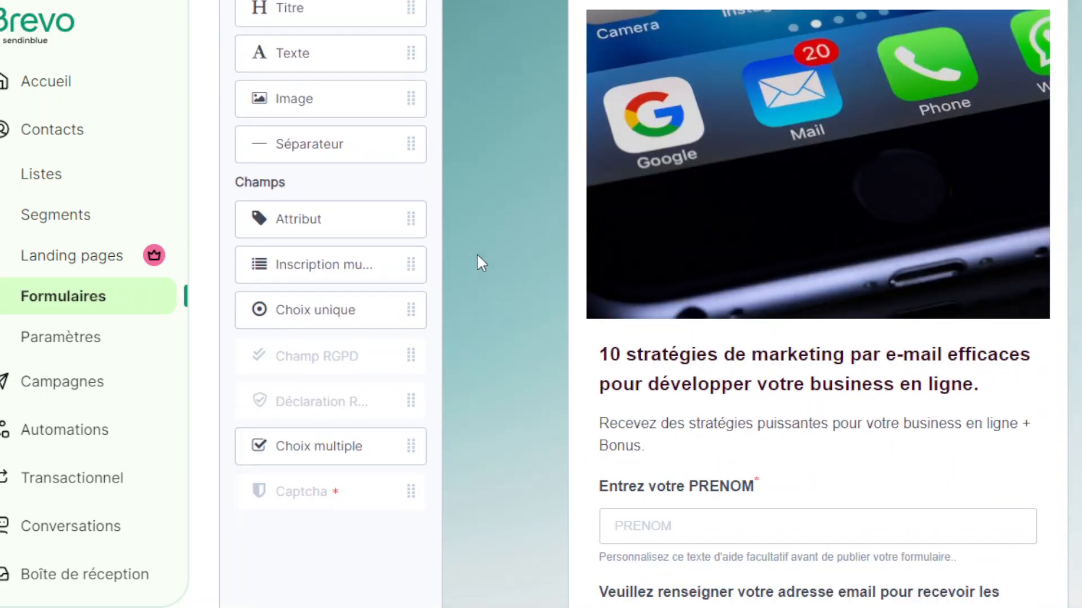
{"action": "scroll", "coordinate": [476, 252], "scroll_direction": "down", "scroll_amount": 2}
{"action": "scroll", "coordinate": [477, 255], "scroll_direction": "down", "scroll_amount": 10}
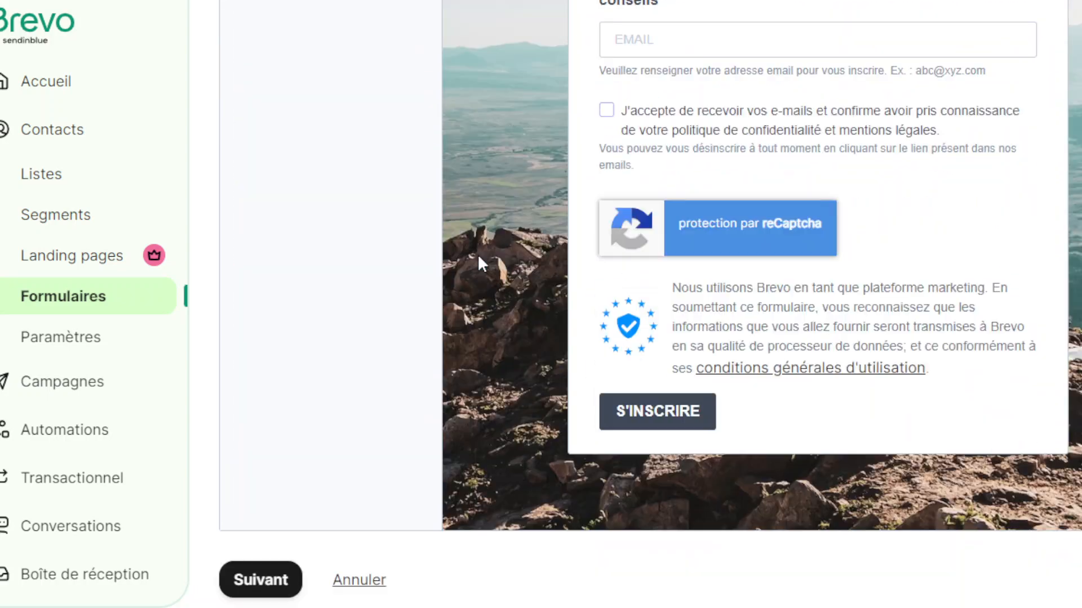
{"action": "scroll", "coordinate": [477, 260], "scroll_direction": "down", "scroll_amount": 2}
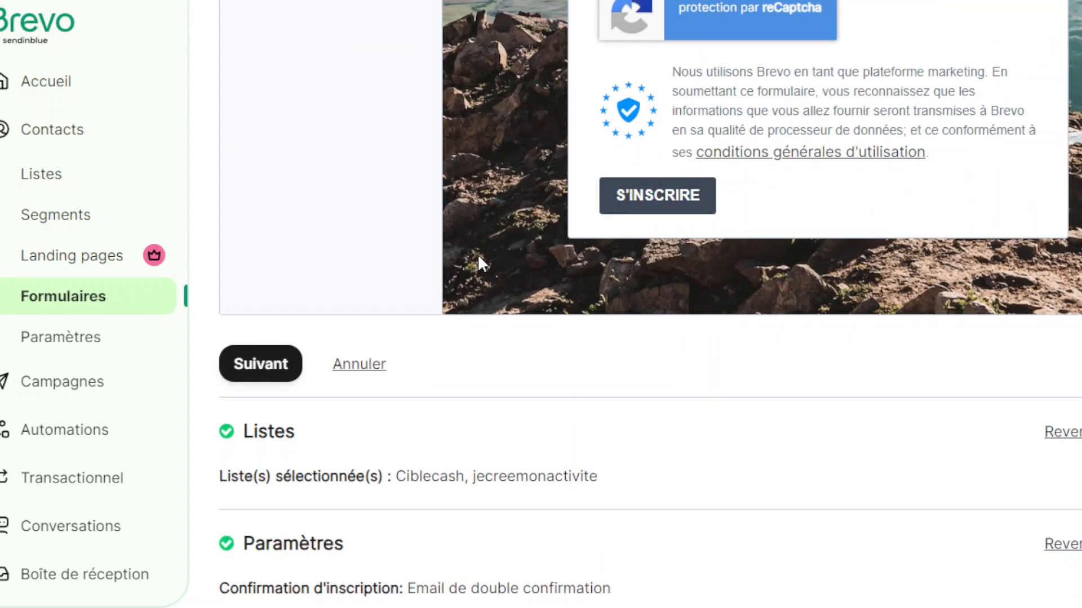
{"action": "scroll", "coordinate": [478, 259], "scroll_direction": "down", "scroll_amount": 2}
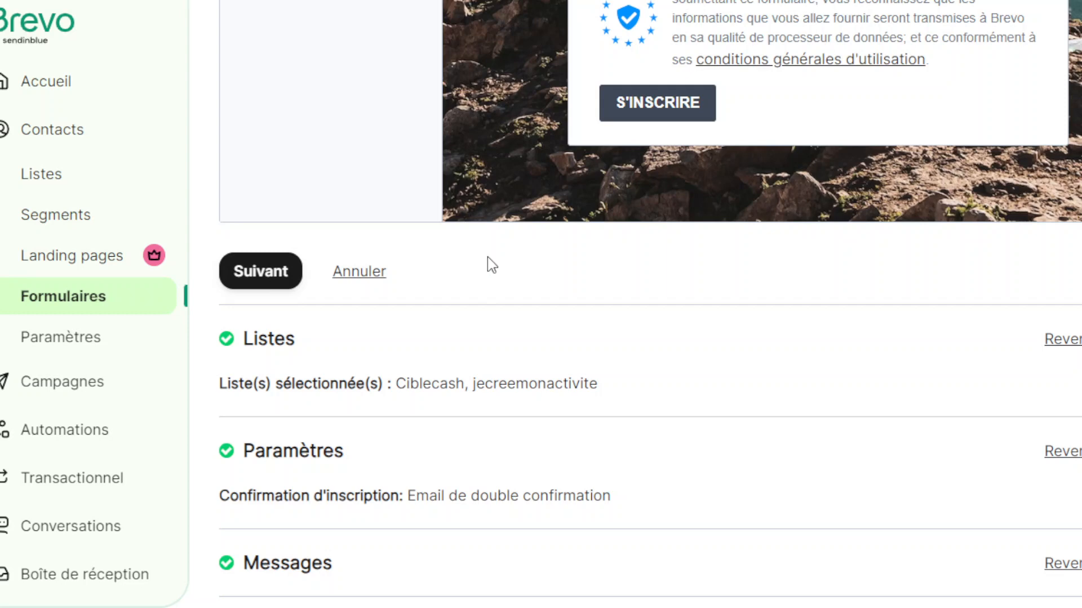
{"action": "scroll", "coordinate": [611, 302], "scroll_direction": "down", "scroll_amount": 2}
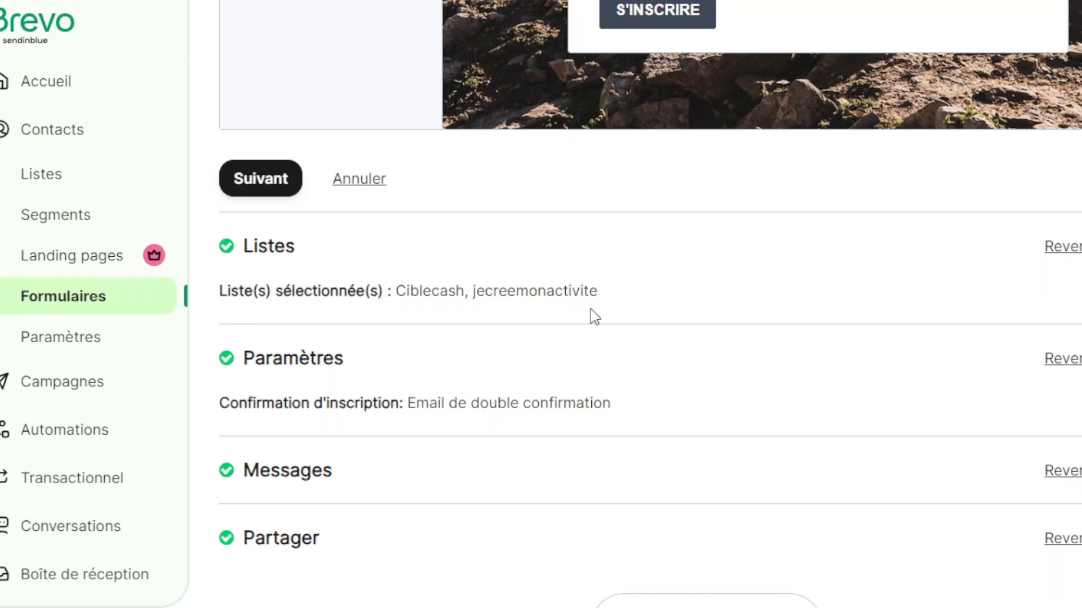
{"action": "scroll", "coordinate": [605, 325], "scroll_direction": "up", "scroll_amount": 2}
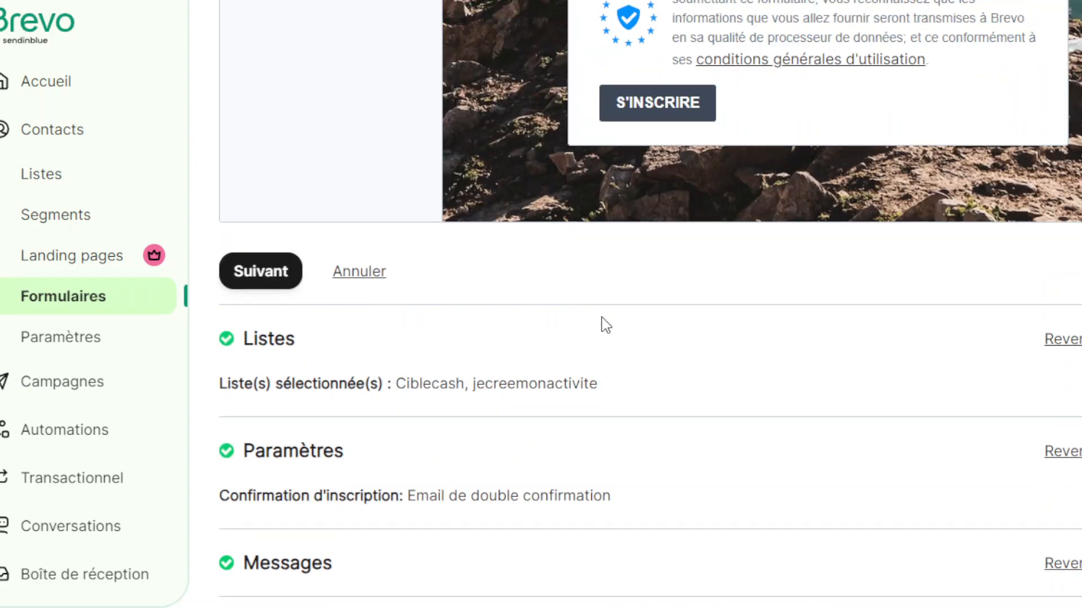
{"action": "scroll", "coordinate": [617, 307], "scroll_direction": "up", "scroll_amount": 4}
{"action": "scroll", "coordinate": [853, 220], "scroll_direction": "down", "scroll_amount": 4}
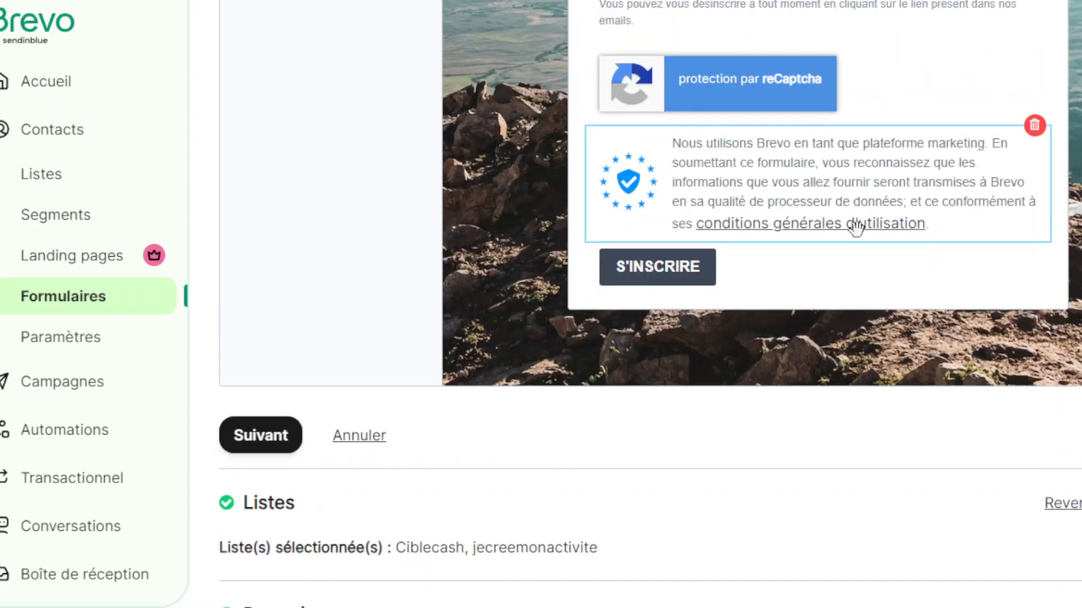
{"action": "scroll", "coordinate": [860, 241], "scroll_direction": "down", "scroll_amount": 2}
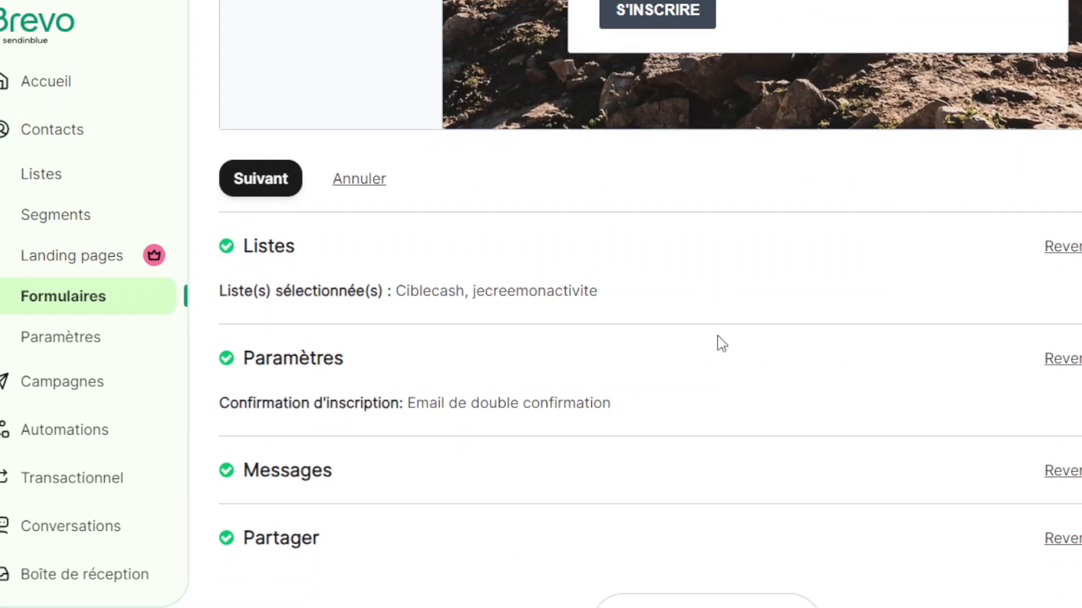
{"action": "scroll", "coordinate": [715, 336], "scroll_direction": "down", "scroll_amount": 2}
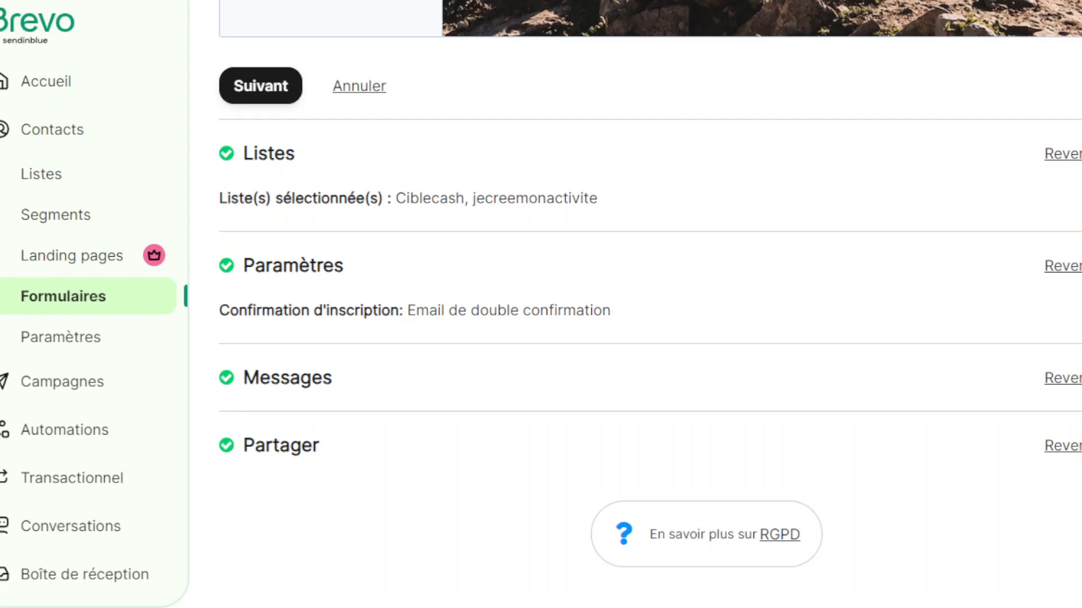
Step: Reopen the form's Paramètres section and examine the double confirmation email, confirmation page and final confirmation email options
{"action": "left_click", "coordinate": [1062, 266]}
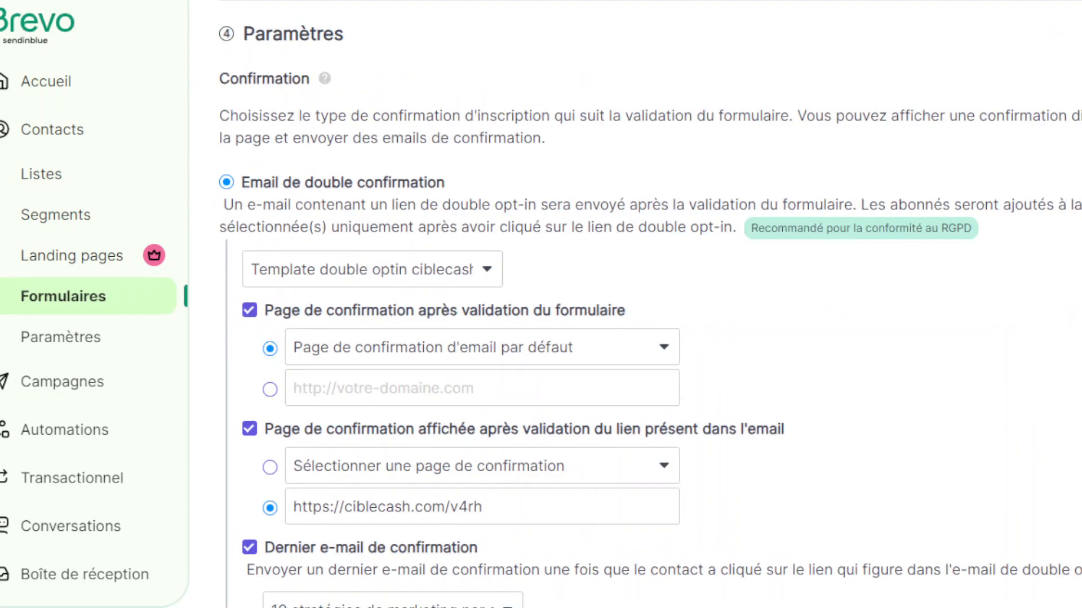
{"action": "scroll", "coordinate": [1042, 325], "scroll_direction": "down", "scroll_amount": 2}
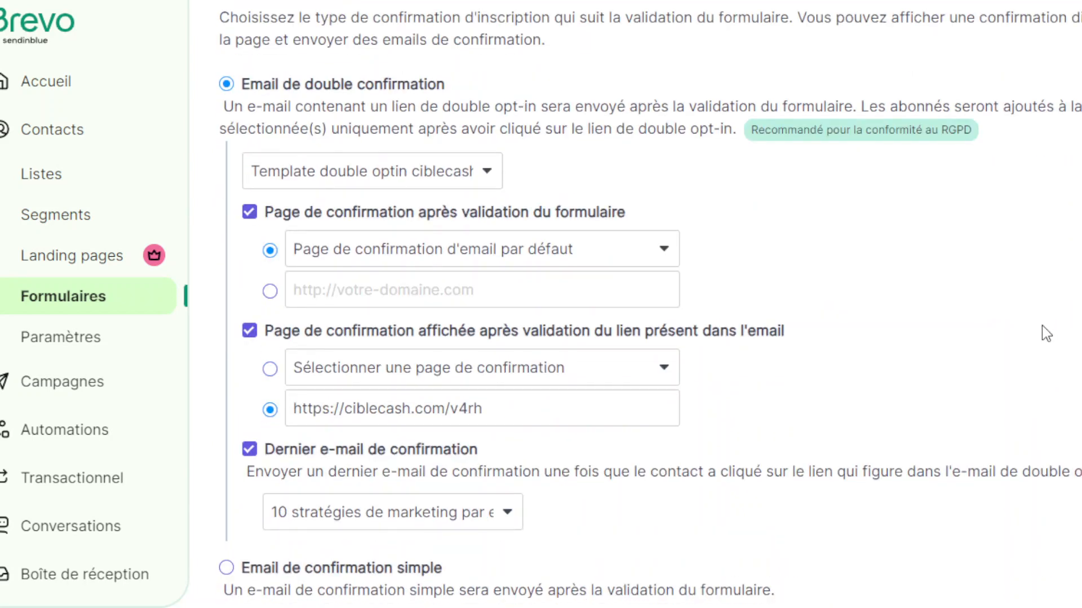
{"action": "scroll", "coordinate": [1042, 325], "scroll_direction": "down", "scroll_amount": 2}
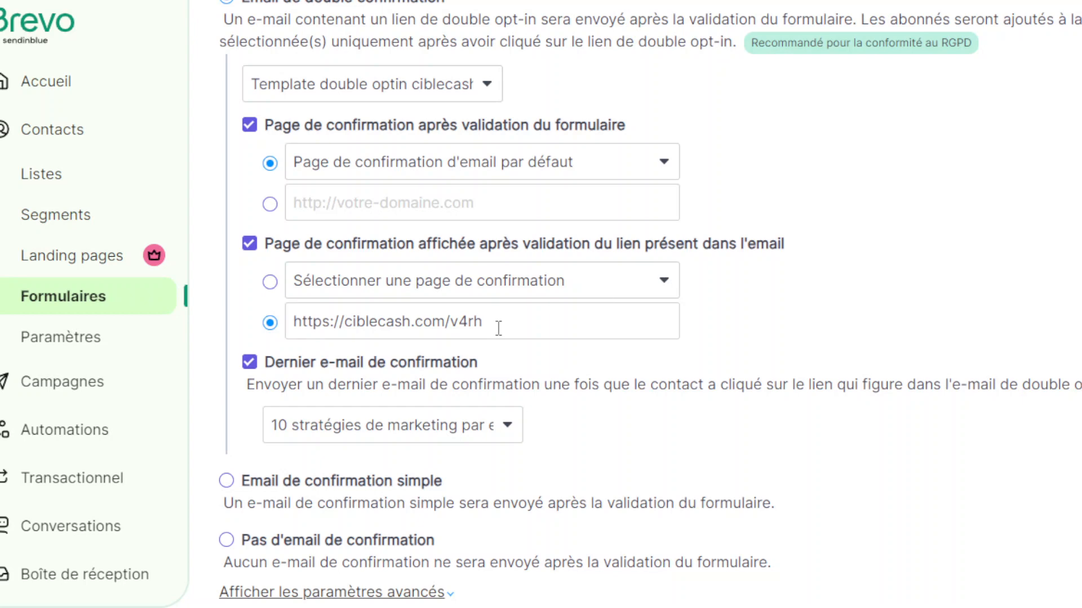
{"action": "scroll", "coordinate": [499, 328], "scroll_direction": "down", "scroll_amount": 2}
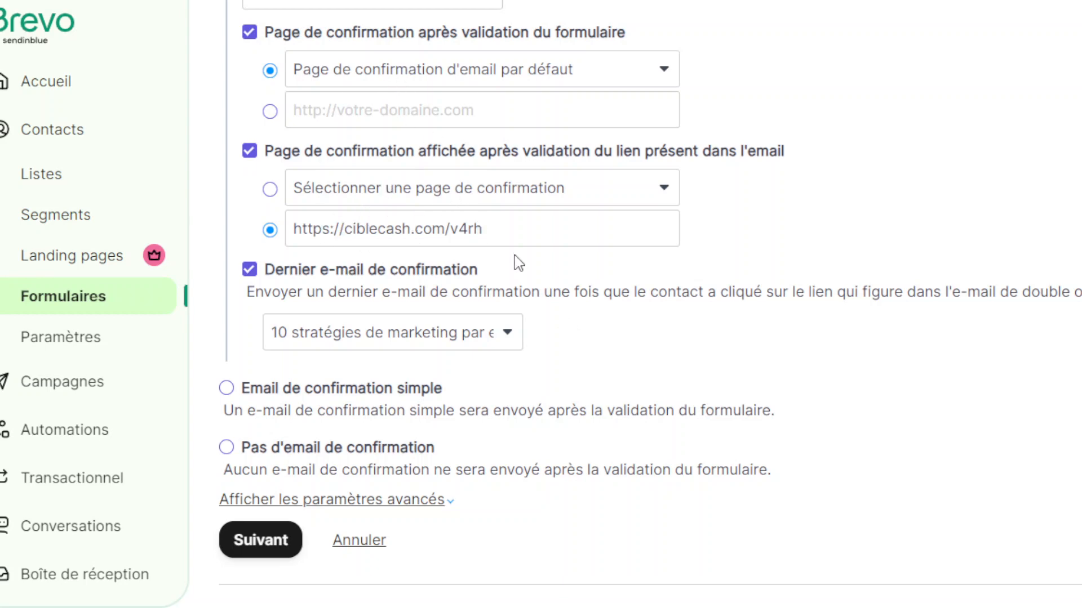
{"action": "scroll", "coordinate": [502, 228], "scroll_direction": "down", "scroll_amount": 2}
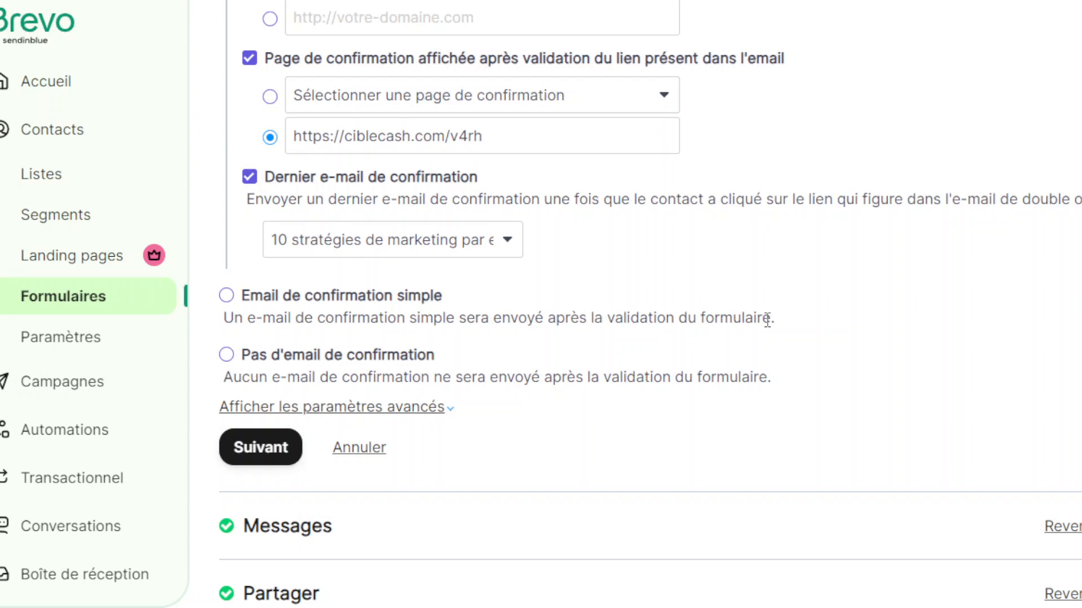
{"action": "scroll", "coordinate": [766, 323], "scroll_direction": "down", "scroll_amount": 2}
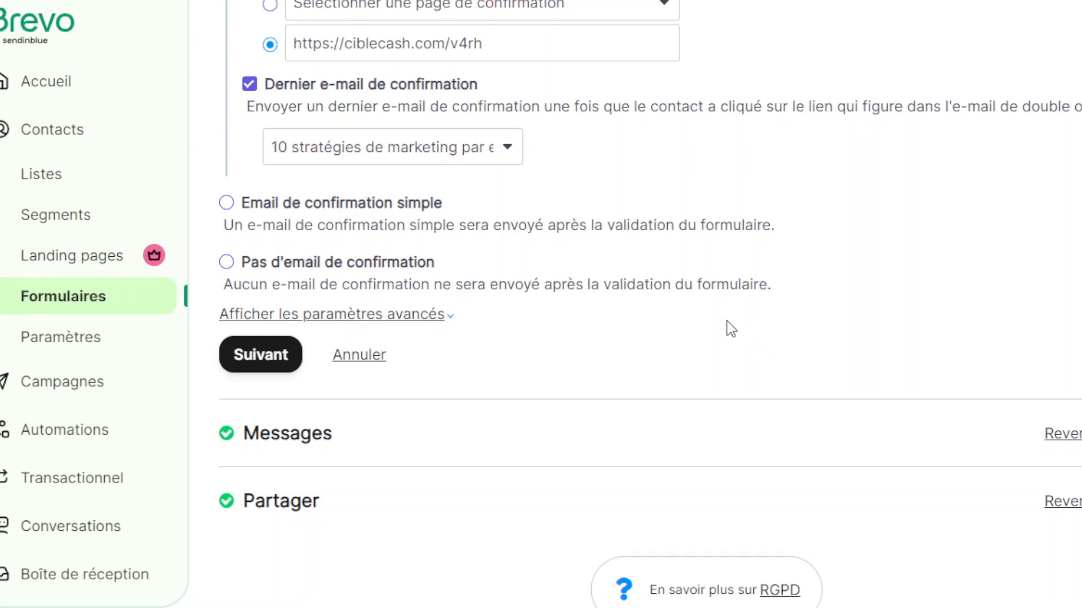
{"action": "scroll", "coordinate": [727, 328], "scroll_direction": "up", "scroll_amount": 5}
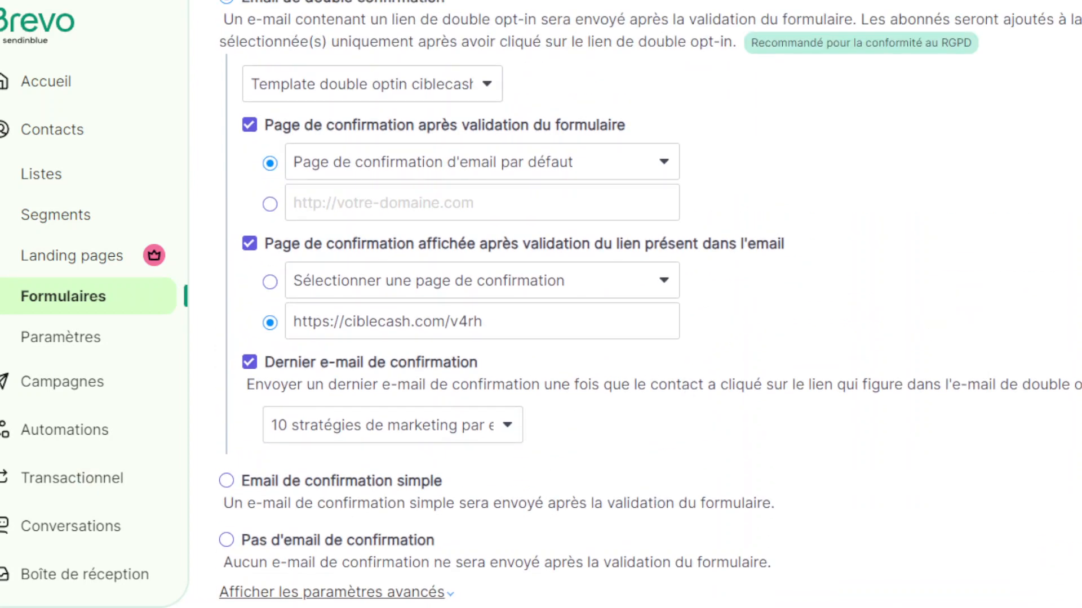
Step: Examine the double opt-in confirmation page and final email settings alongside the simple and no-confirmation alternatives
{"action": "scroll", "coordinate": [649, 304], "scroll_direction": "down", "scroll_amount": 2}
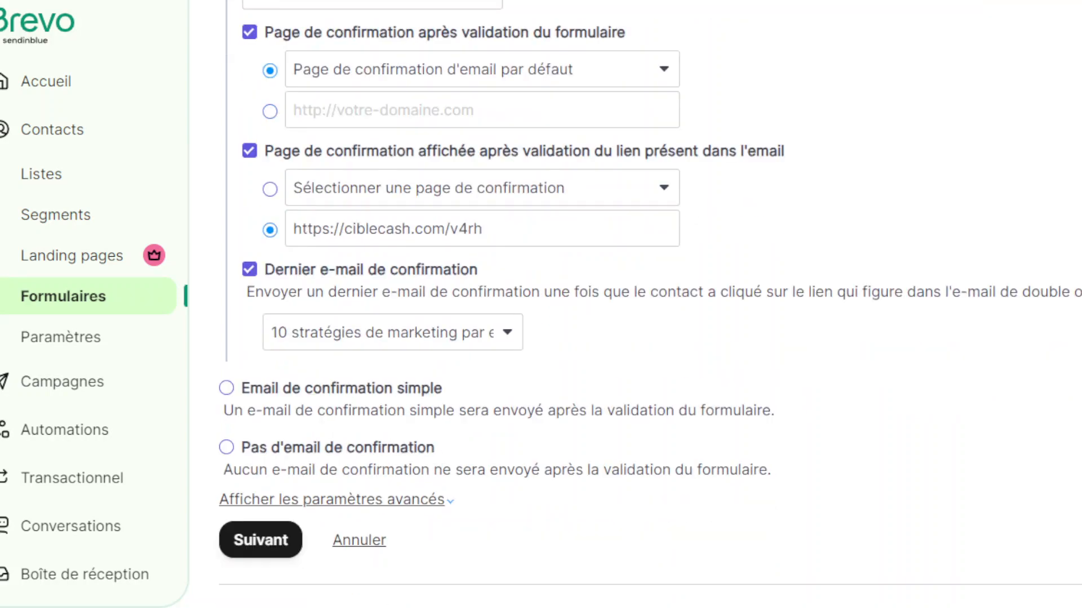
{"action": "scroll", "coordinate": [650, 304], "scroll_direction": "up", "scroll_amount": 3}
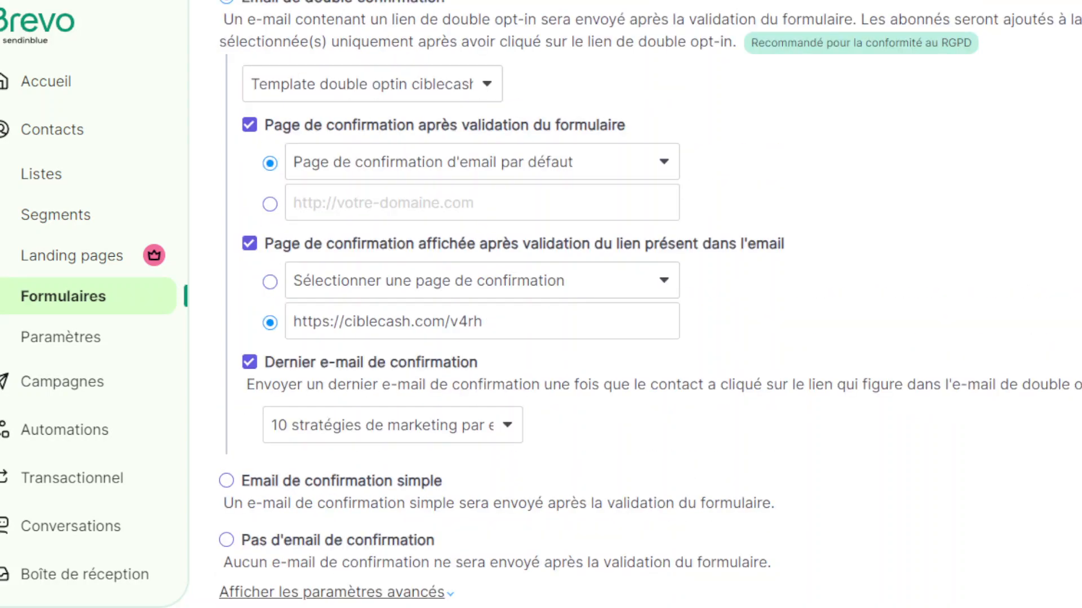
{"action": "scroll", "coordinate": [649, 304], "scroll_direction": "down", "scroll_amount": 2}
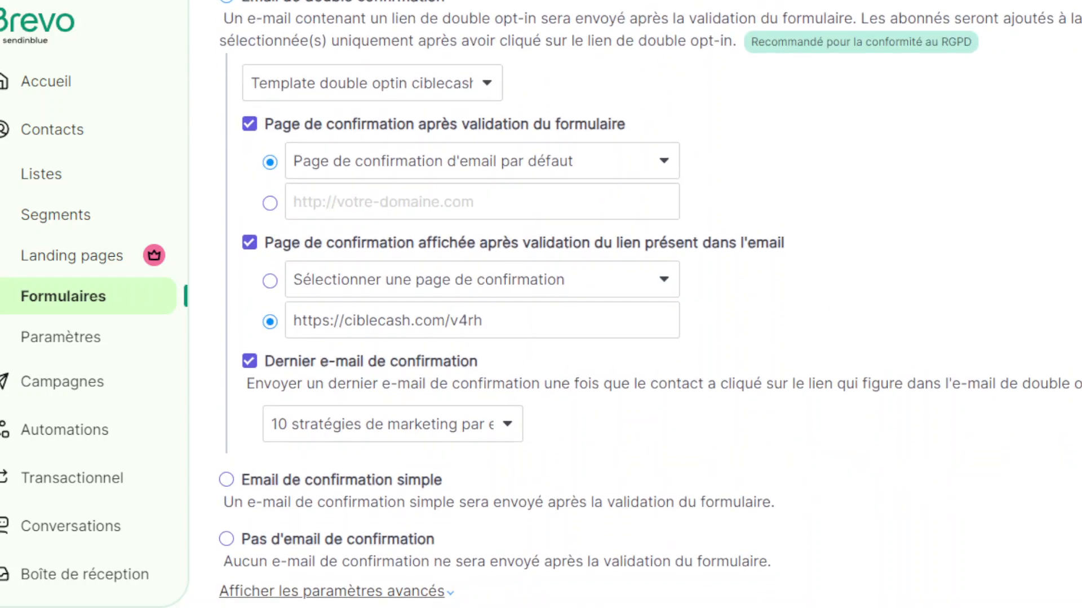
{"action": "scroll", "coordinate": [649, 304], "scroll_direction": "down", "scroll_amount": 2}
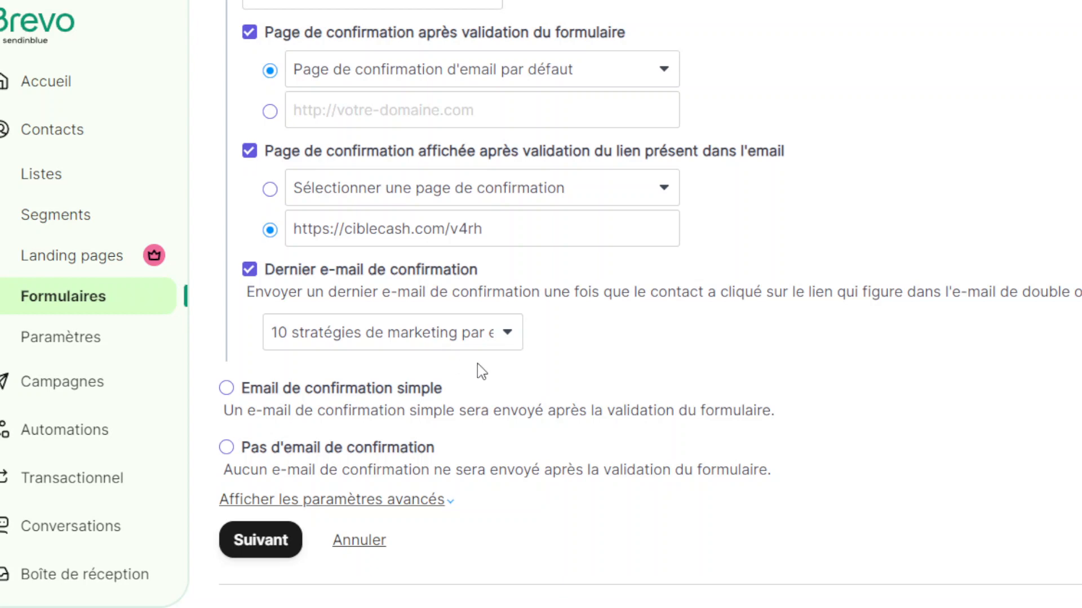
Step: Reopen the form's Partager section and examine its quick-share link and iframe embed code
{"action": "scroll", "coordinate": [478, 366], "scroll_direction": "down", "scroll_amount": 2}
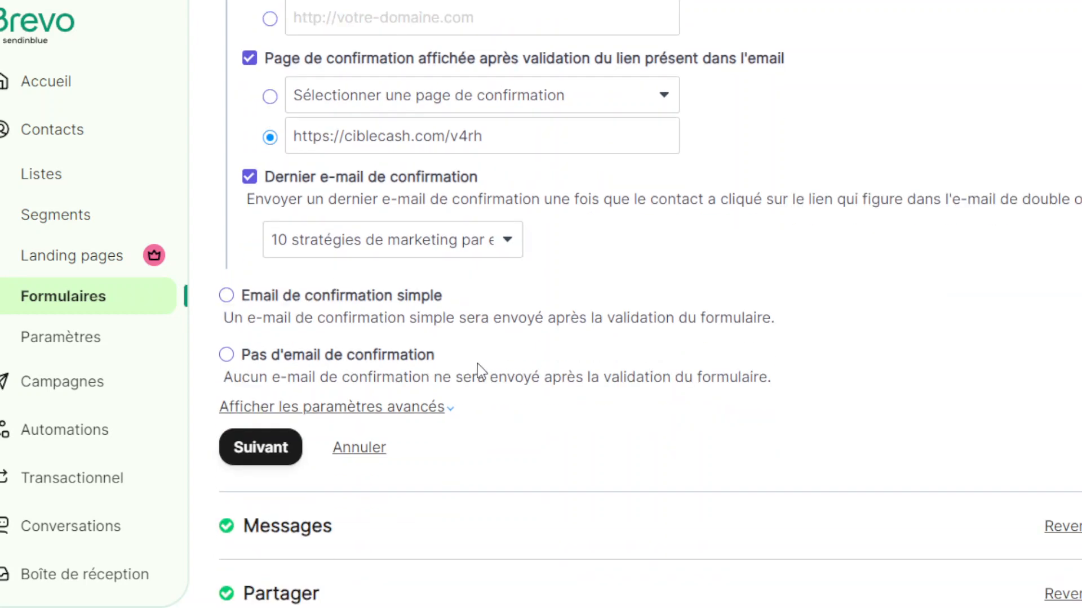
{"action": "scroll", "coordinate": [478, 363], "scroll_direction": "down", "scroll_amount": 2}
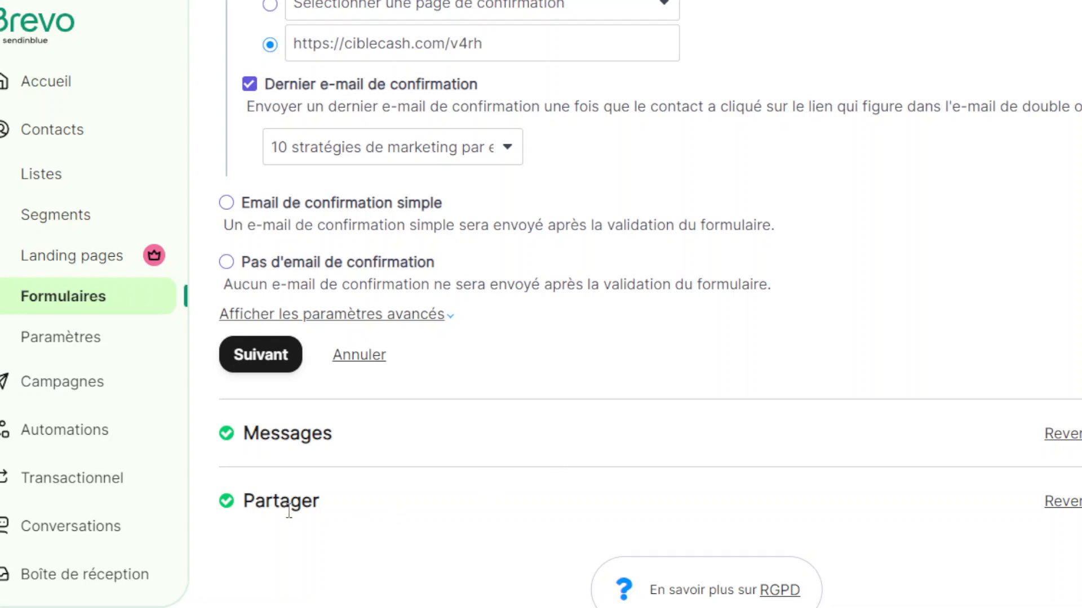
{"action": "left_click", "coordinate": [1062, 501]}
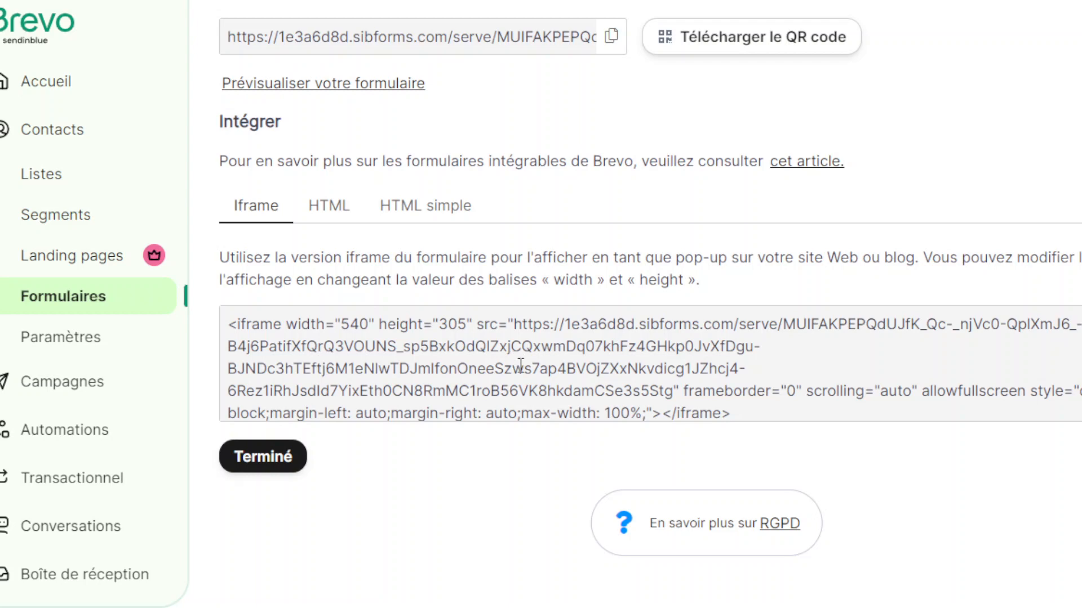
{"action": "scroll", "coordinate": [521, 365], "scroll_direction": "up", "scroll_amount": 1}
{"action": "scroll", "coordinate": [518, 366], "scroll_direction": "down", "scroll_amount": 1}
{"action": "scroll", "coordinate": [558, 346], "scroll_direction": "up", "scroll_amount": 2}
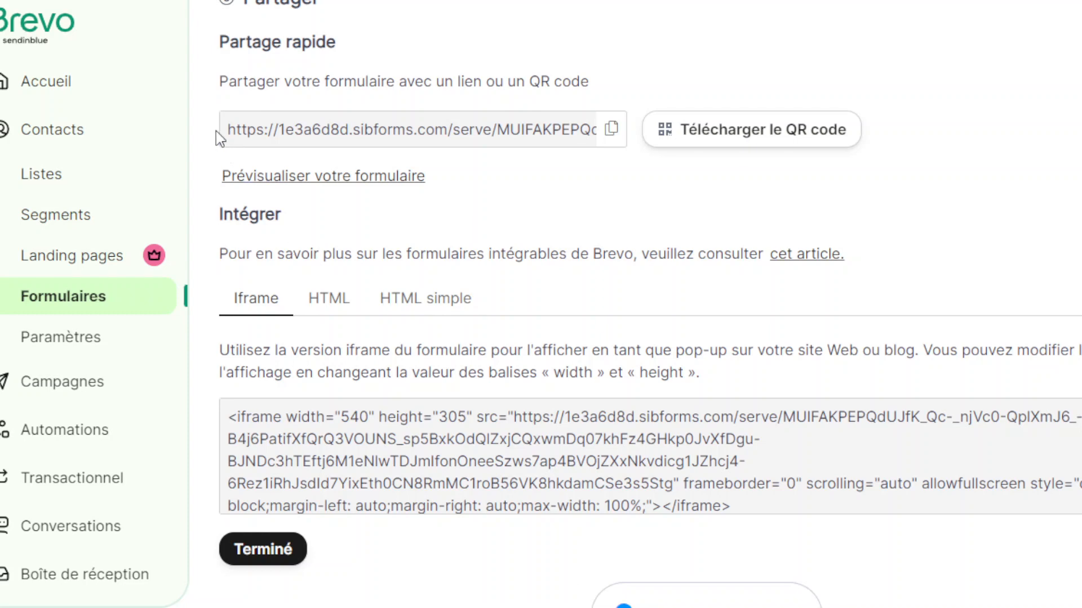
Step: Copy the form's quick-share link and open it in a new browser tab
{"action": "left_click", "coordinate": [247, 125]}
{"action": "left_click_drag", "start_coordinate": [247, 125], "coordinate": [600, 137]}
{"action": "left_click", "coordinate": [612, 132]}
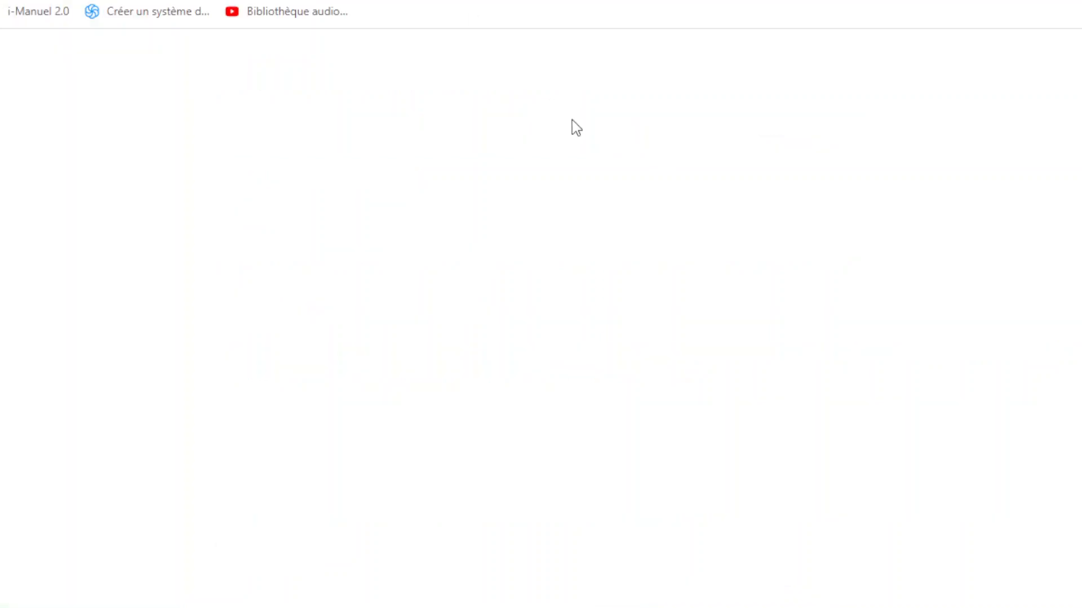
{"action": "key", "text": "ctrl+v"}
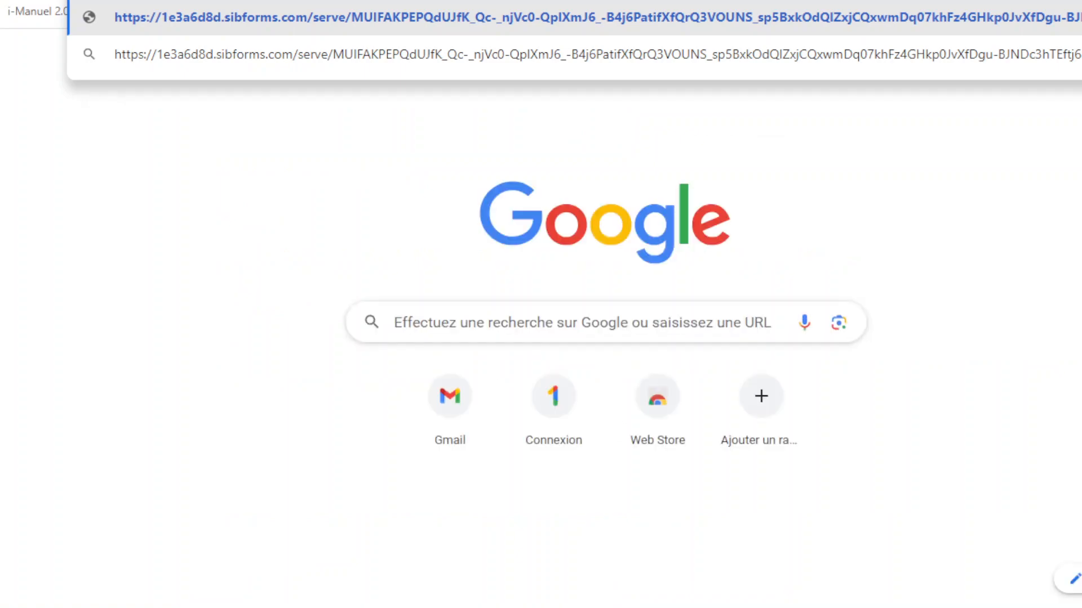
{"action": "key", "text": "Return"}
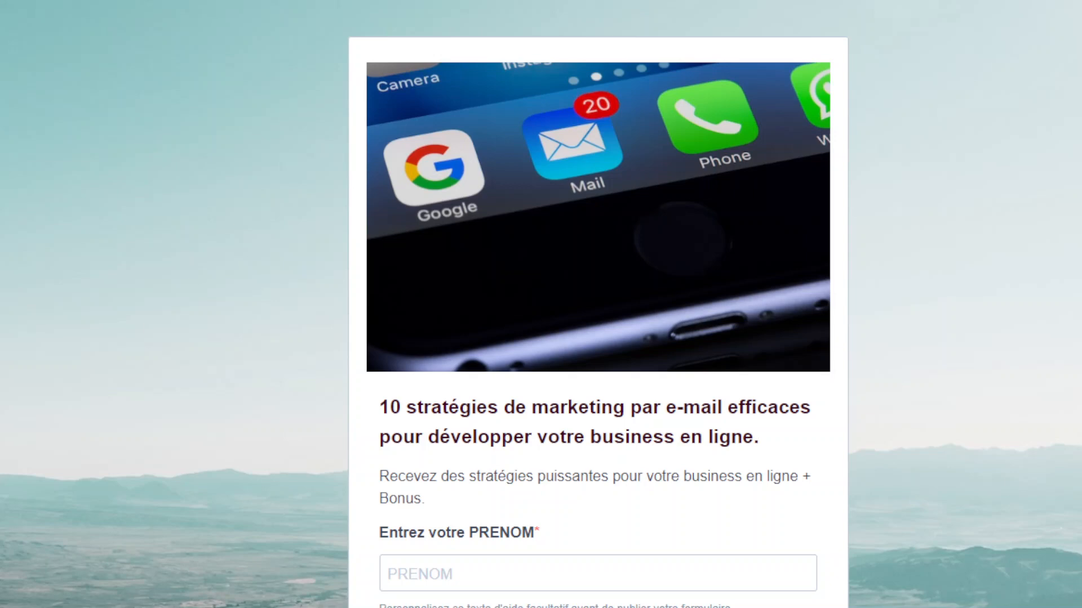
Step: Review the published form down to its sign-up button, and return to the quick-share link in Brevo to point it out
{"action": "scroll", "coordinate": [701, 248], "scroll_direction": "down", "scroll_amount": 8}
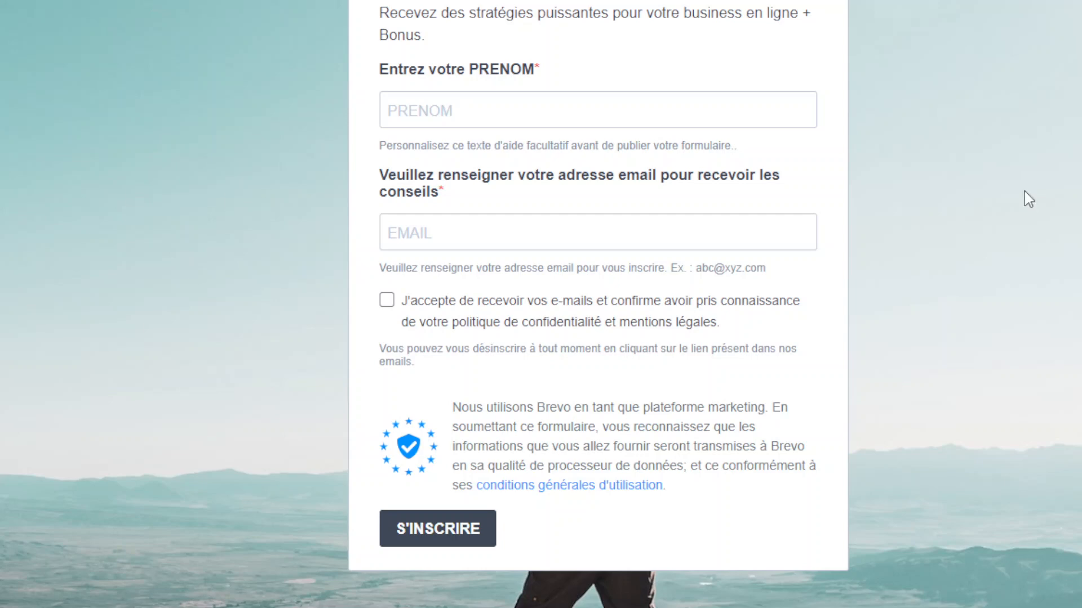
{"action": "scroll", "coordinate": [979, 238], "scroll_direction": "up", "scroll_amount": 8}
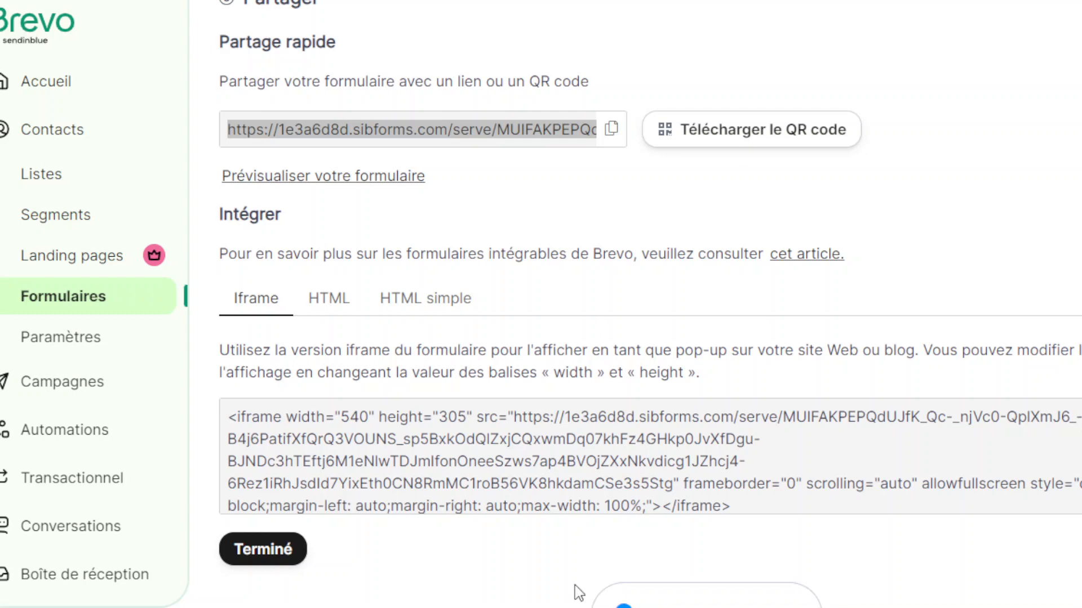
{"action": "left_click", "coordinate": [416, 146]}
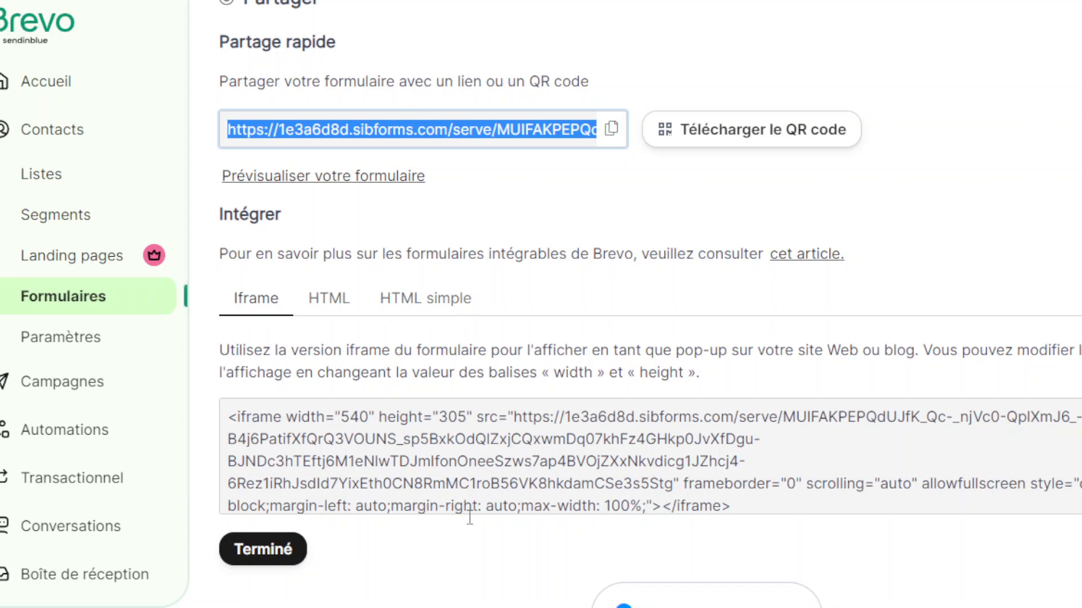
{"action": "left_click", "coordinate": [498, 607]}
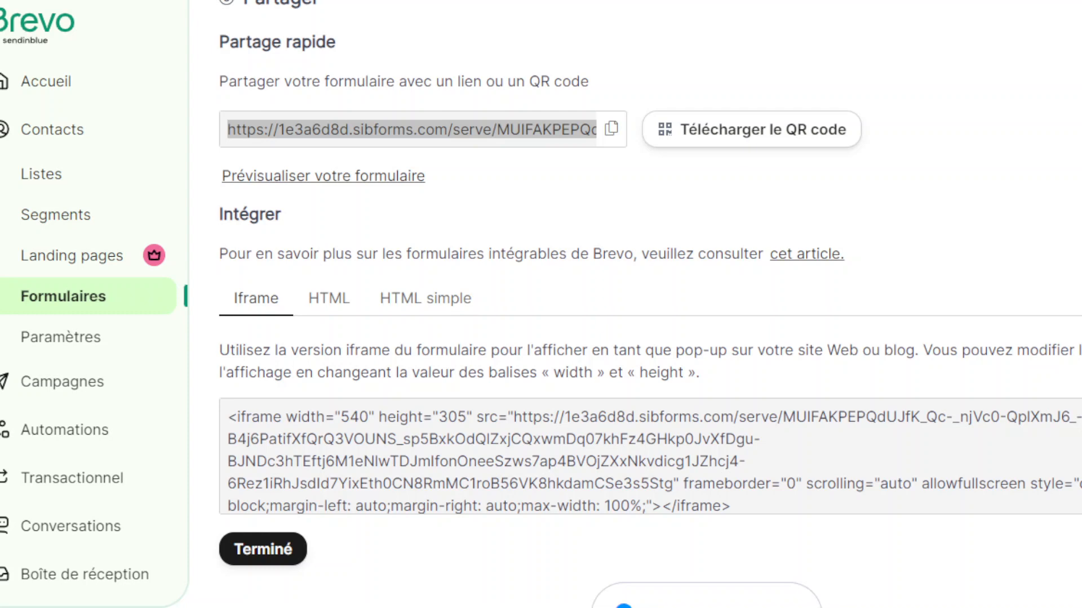
Step: Go back to the published form's tab and review its image, title, PRENOM and EMAIL fields, consent checkbox and sign-up button
{"action": "left_click", "coordinate": [482, 31]}
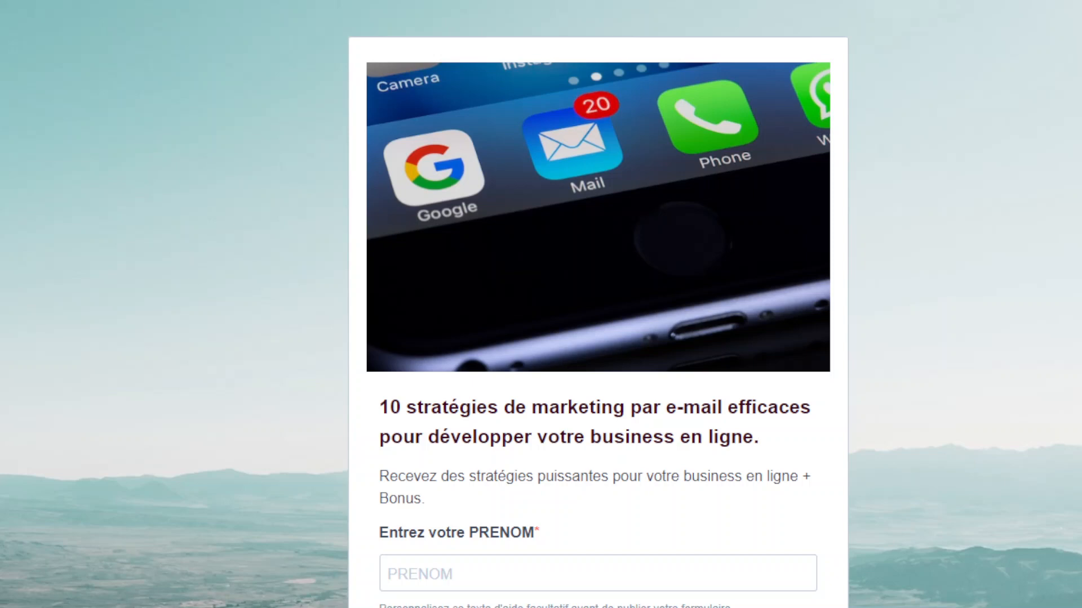
{"action": "scroll", "coordinate": [961, 212], "scroll_direction": "down", "scroll_amount": 3}
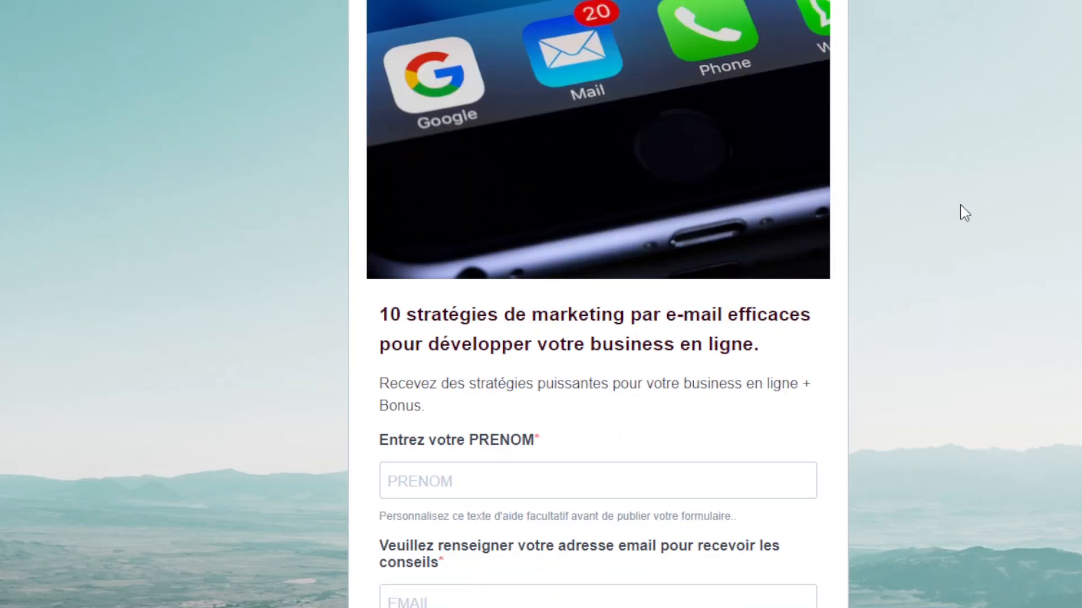
{"action": "scroll", "coordinate": [964, 213], "scroll_direction": "down", "scroll_amount": 3}
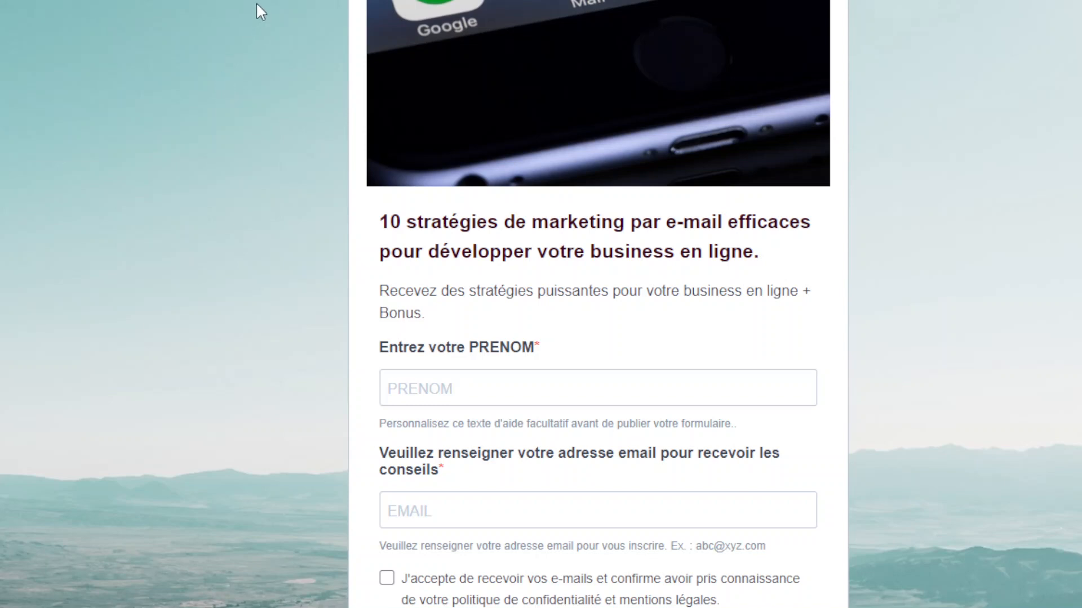
{"action": "scroll", "coordinate": [841, 260], "scroll_direction": "up", "scroll_amount": 3}
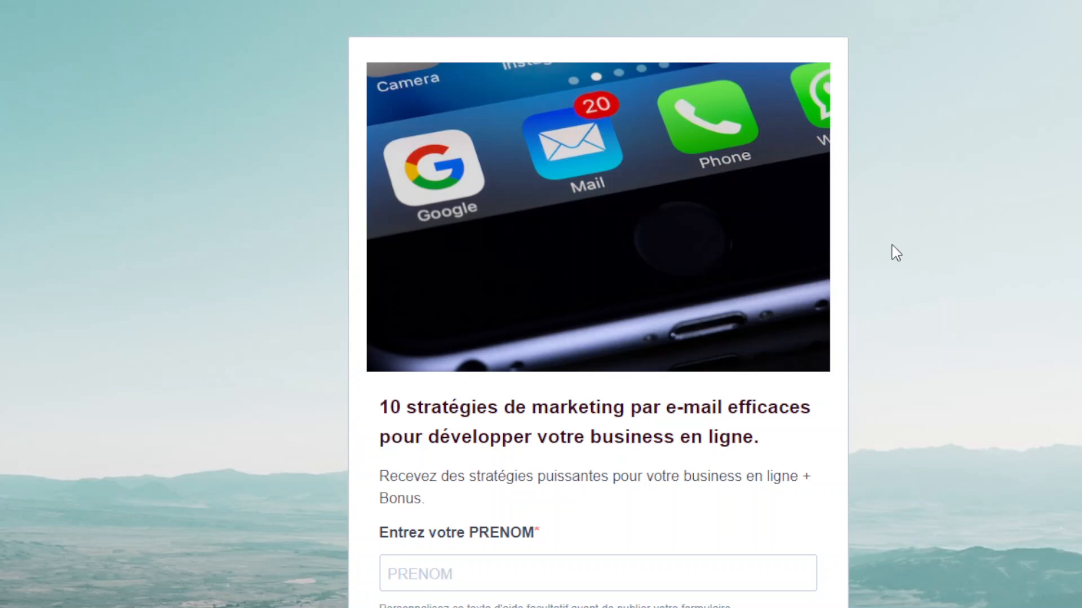
{"action": "scroll", "coordinate": [896, 253], "scroll_direction": "down", "scroll_amount": 6}
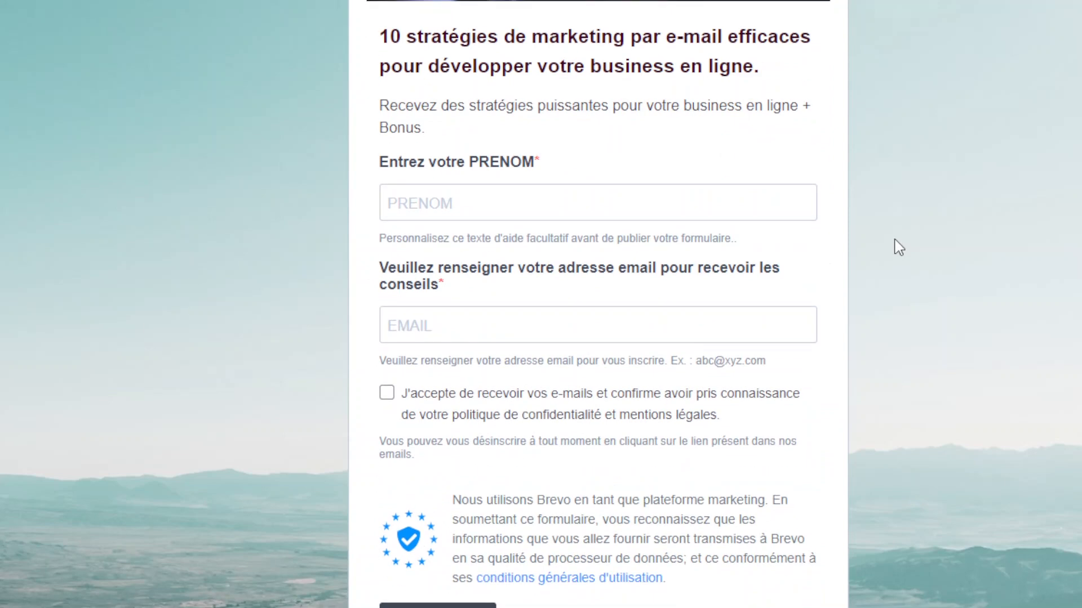
{"action": "scroll", "coordinate": [900, 248], "scroll_direction": "down", "scroll_amount": 2}
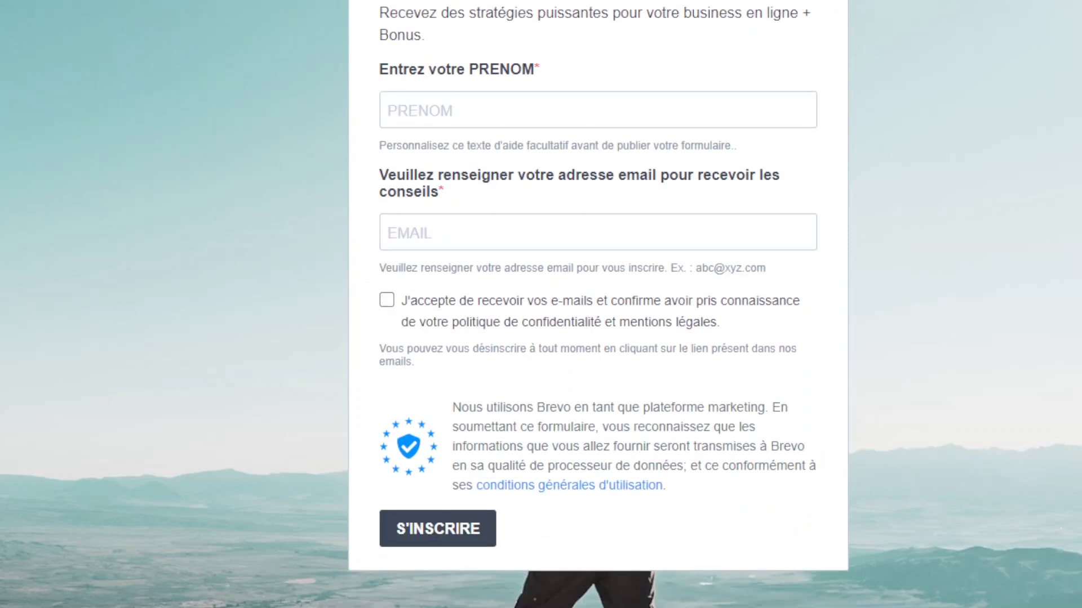
Step: Return to the Brevo form setup and review its sections from Partager back up to Conception and Installation
{"action": "key", "text": "ctrl+shift+Tab"}
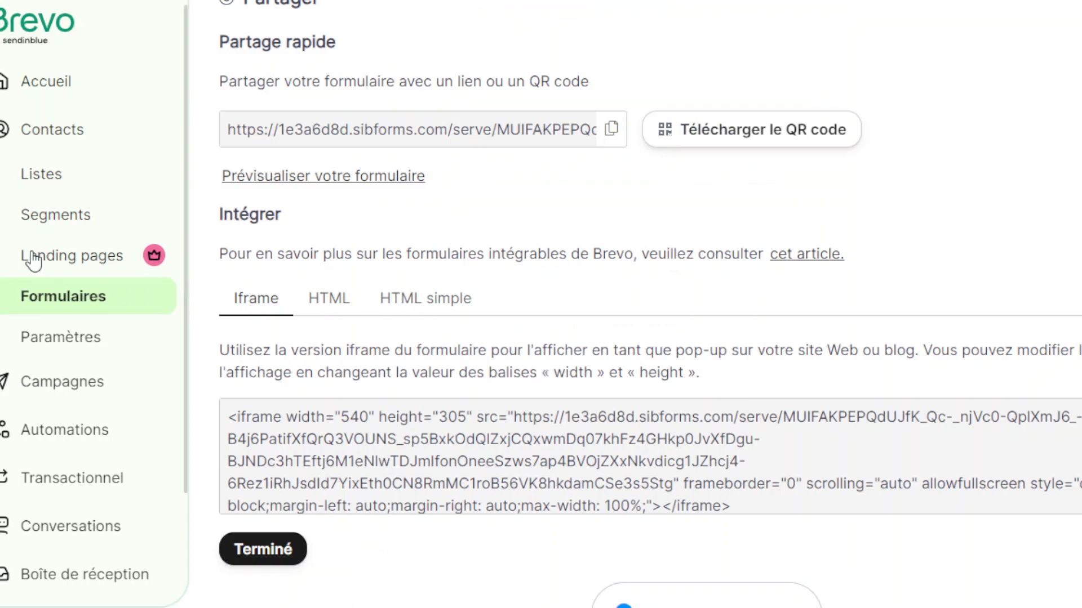
{"action": "scroll", "coordinate": [202, 248], "scroll_direction": "up", "scroll_amount": 15}
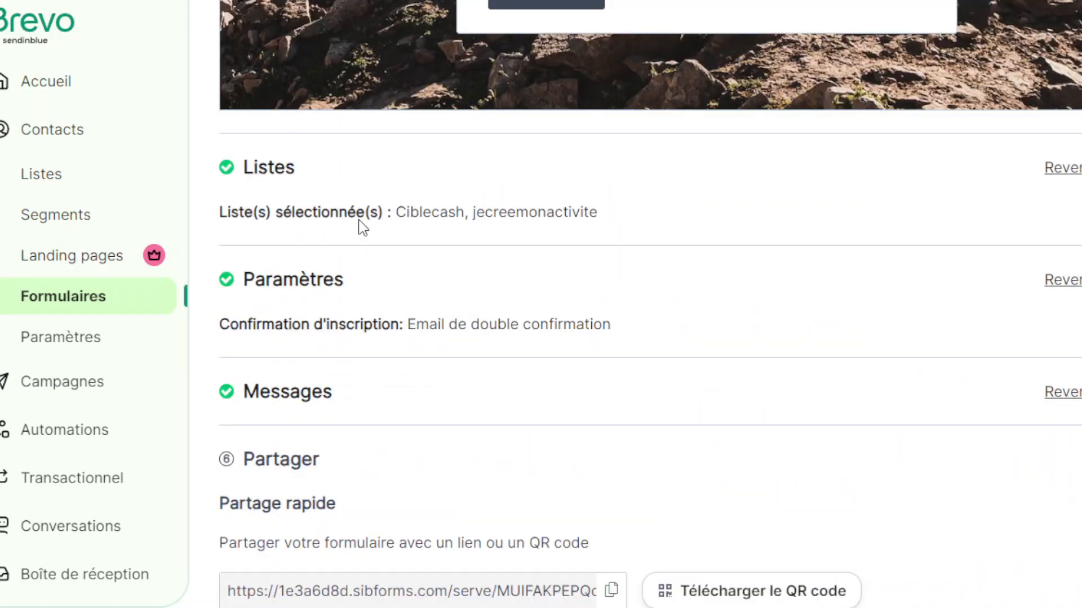
{"action": "scroll", "coordinate": [350, 234], "scroll_direction": "up", "scroll_amount": 10}
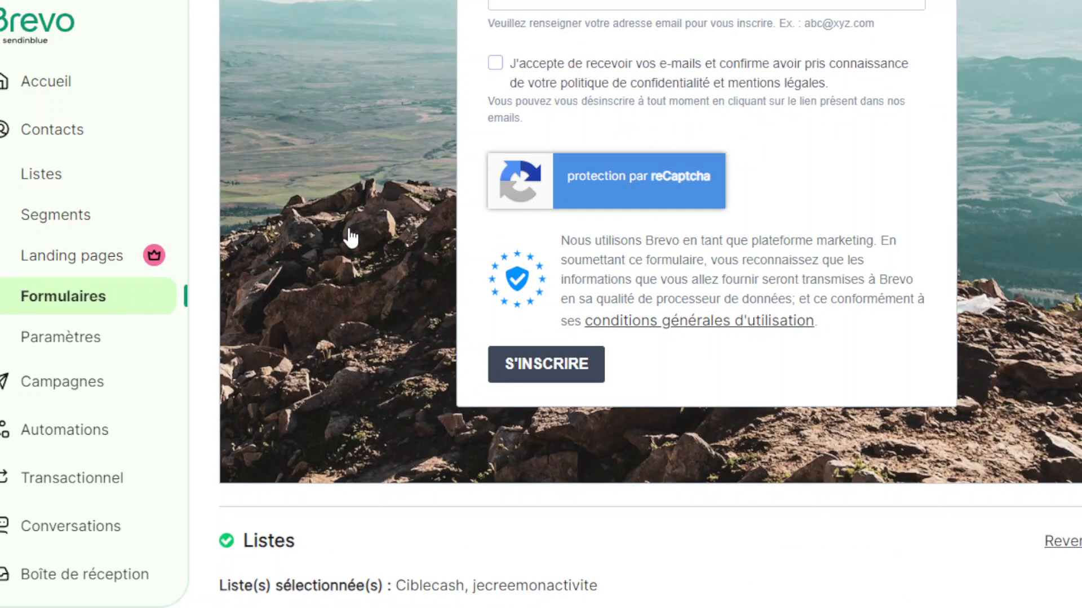
{"action": "scroll", "coordinate": [385, 294], "scroll_direction": "up", "scroll_amount": 12}
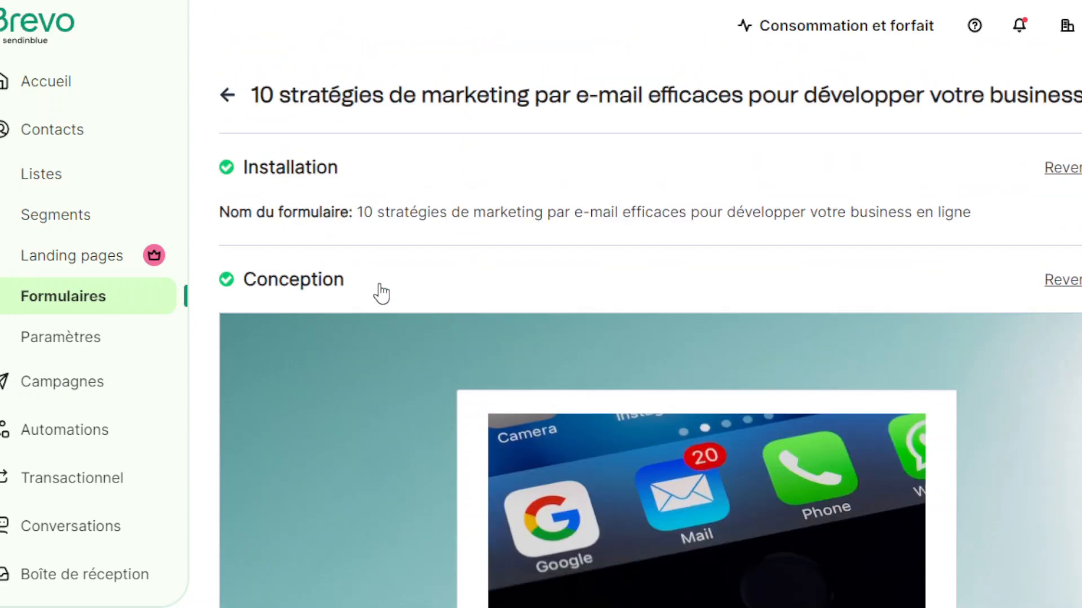
Step: Review the Conception preview from the form's image and fields down to the reCaptcha, GDPR declaration and Listes summary
{"action": "scroll", "coordinate": [383, 291], "scroll_direction": "down", "scroll_amount": 10}
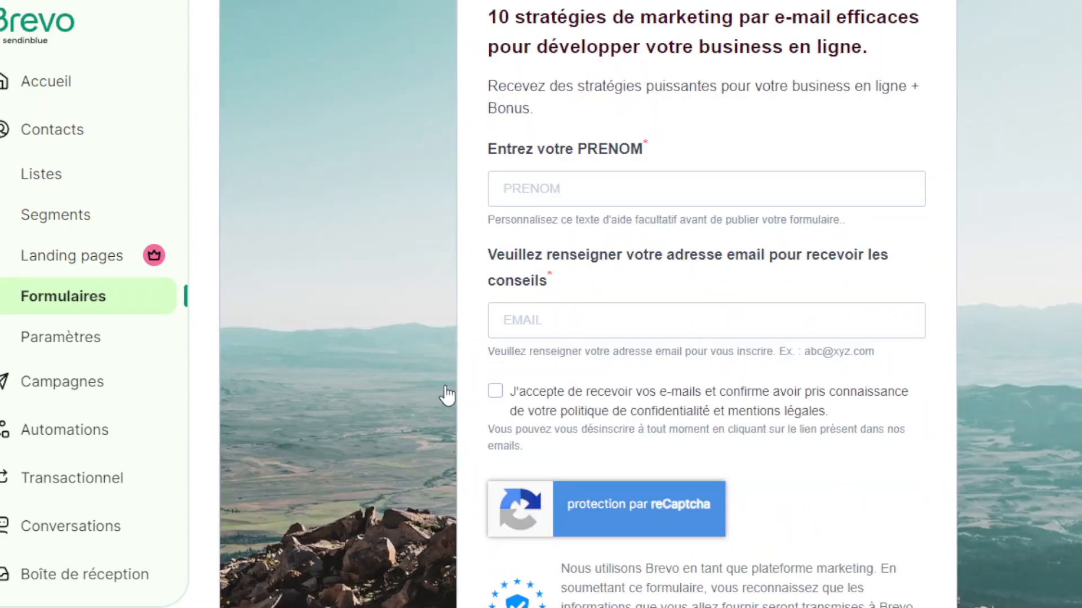
{"action": "scroll", "coordinate": [850, 498], "scroll_direction": "down", "scroll_amount": 4}
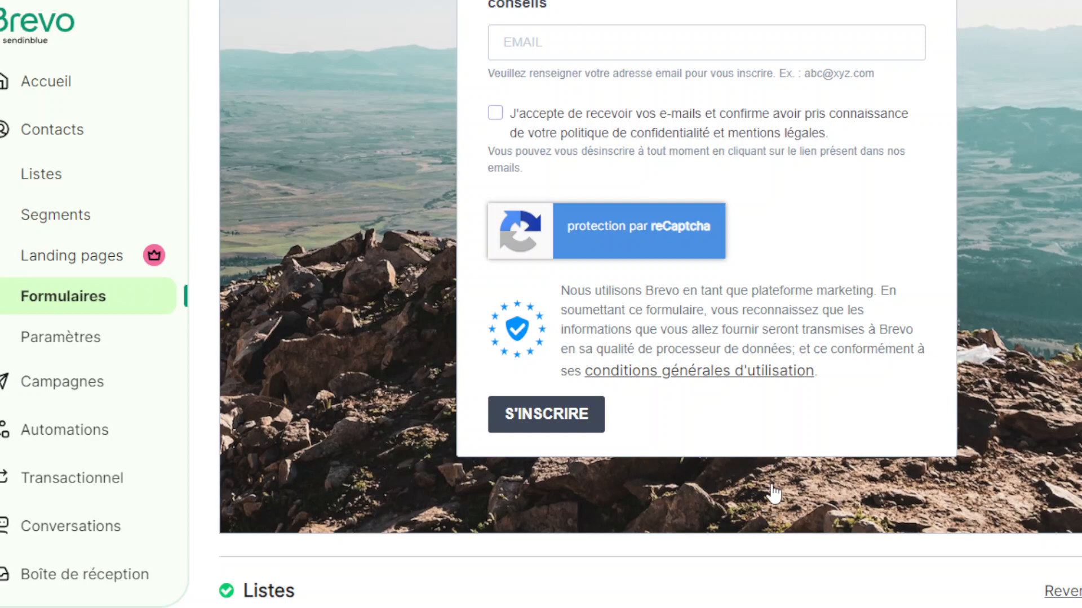
{"action": "scroll", "coordinate": [800, 479], "scroll_direction": "up", "scroll_amount": 5}
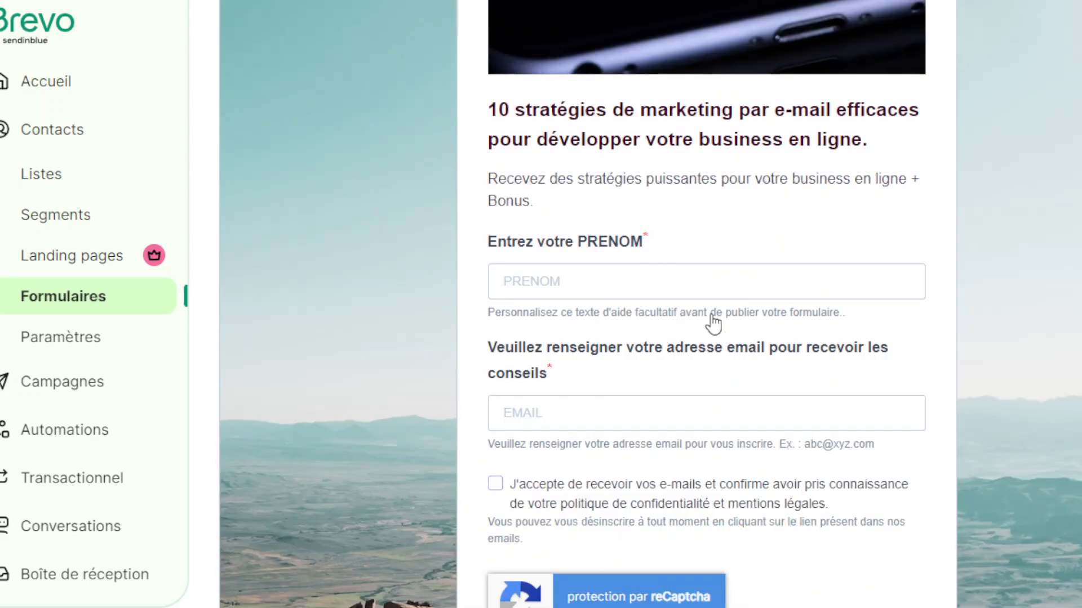
{"action": "scroll", "coordinate": [713, 315], "scroll_direction": "up", "scroll_amount": 4}
{"action": "scroll", "coordinate": [713, 293], "scroll_direction": "up", "scroll_amount": 6}
{"action": "scroll", "coordinate": [714, 279], "scroll_direction": "down", "scroll_amount": 9}
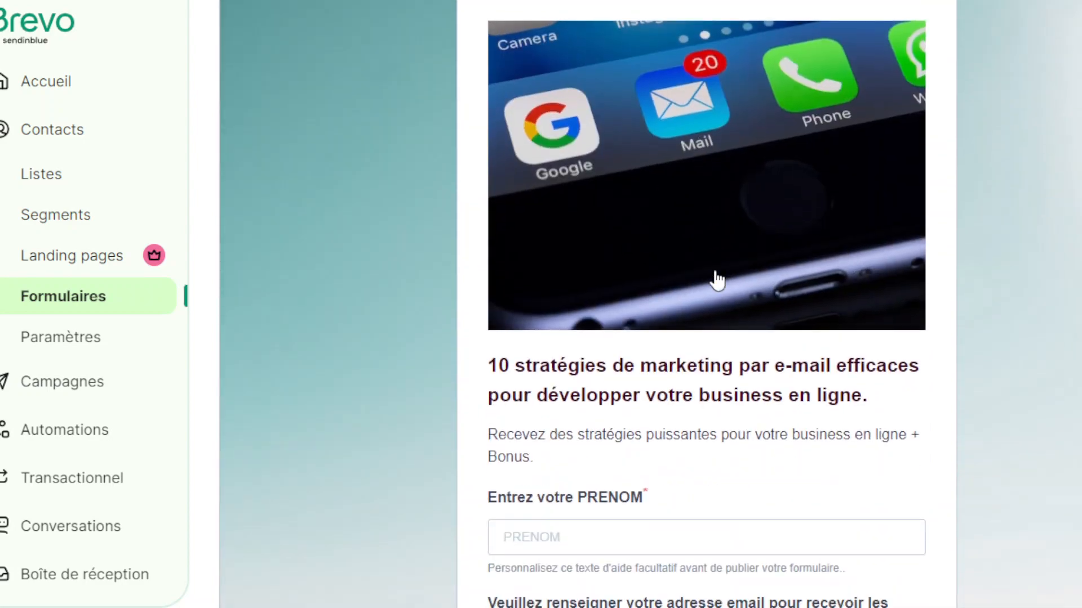
{"action": "scroll", "coordinate": [717, 279], "scroll_direction": "down", "scroll_amount": 6}
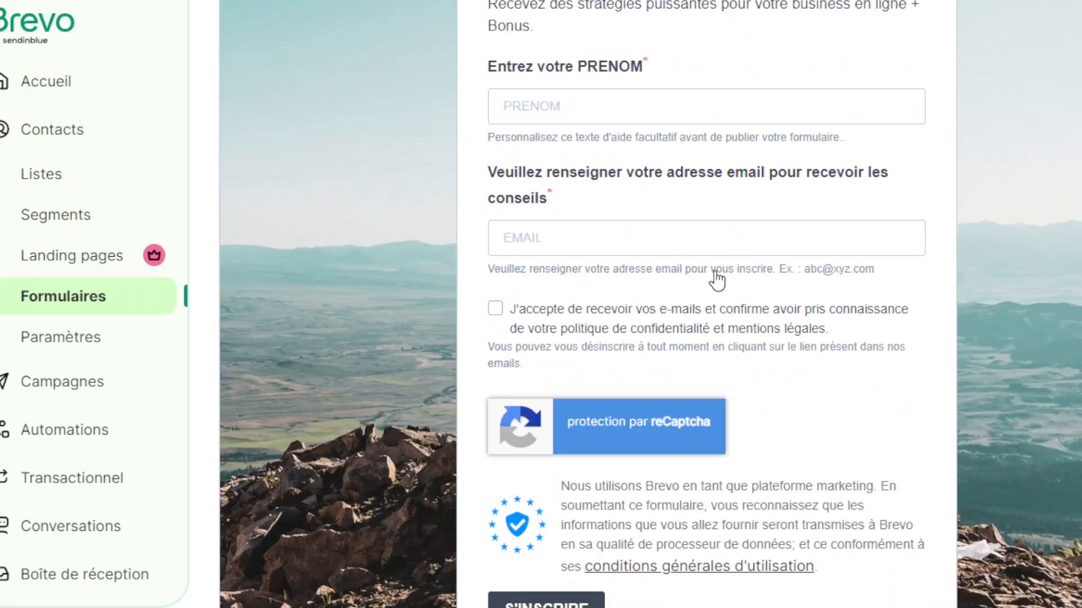
{"action": "scroll", "coordinate": [716, 280], "scroll_direction": "down", "scroll_amount": 4}
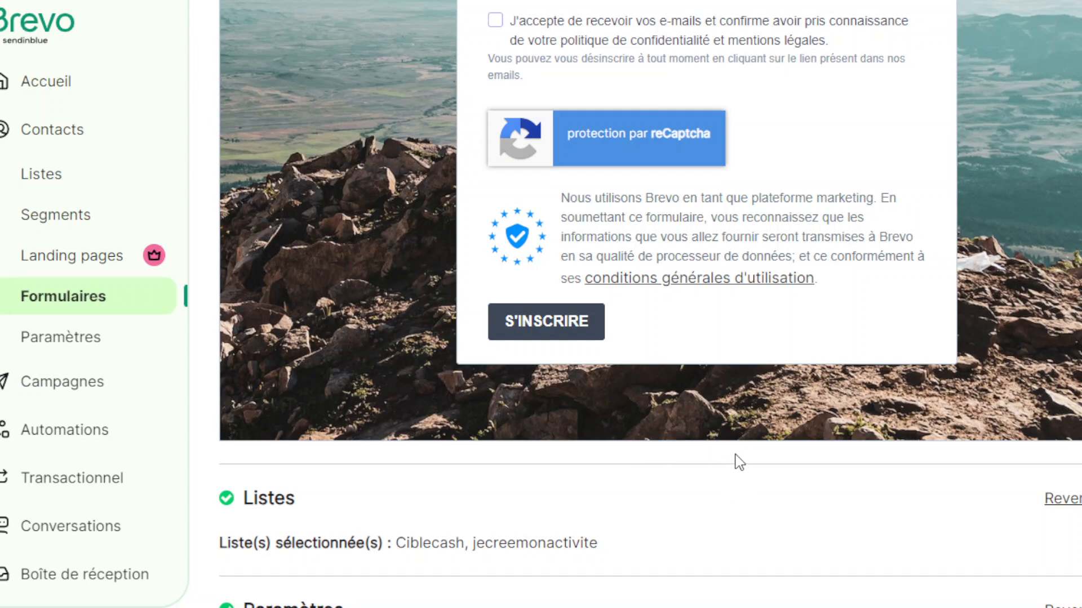
Step: Look back through the Conception preview from the sign-up button to the form's image, title and PRENOM field
{"action": "scroll", "coordinate": [740, 457], "scroll_direction": "up", "scroll_amount": 6}
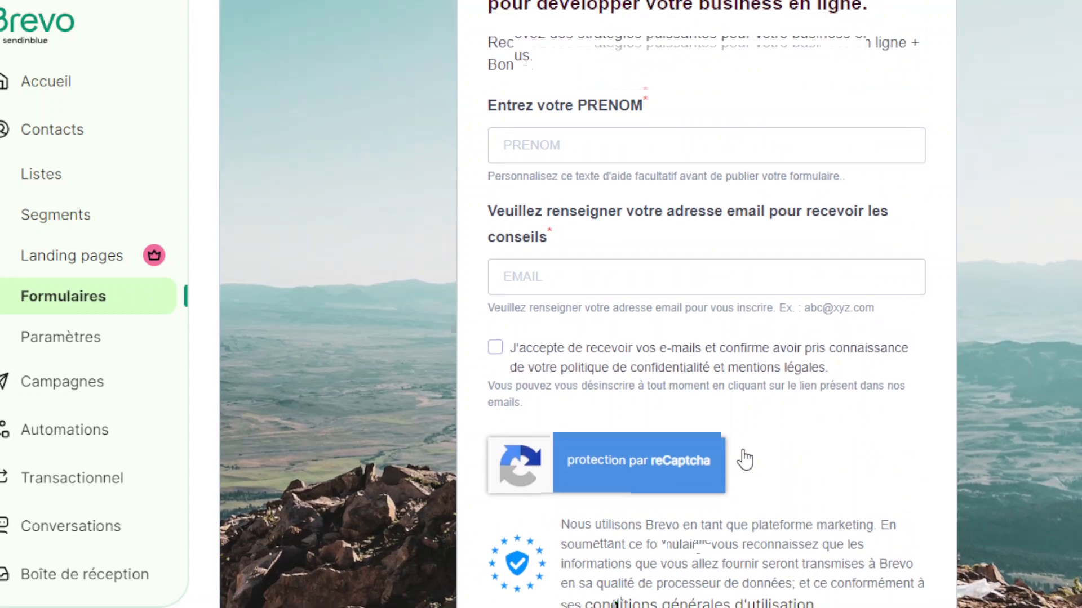
{"action": "scroll", "coordinate": [745, 459], "scroll_direction": "up", "scroll_amount": 6}
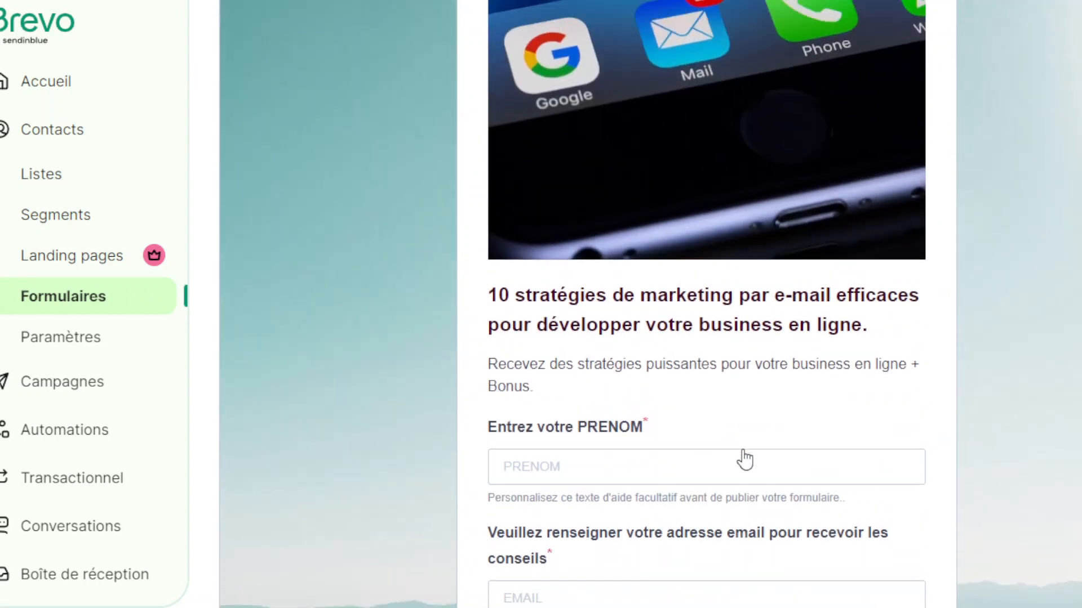
{"action": "scroll", "coordinate": [744, 459], "scroll_direction": "up", "scroll_amount": 2}
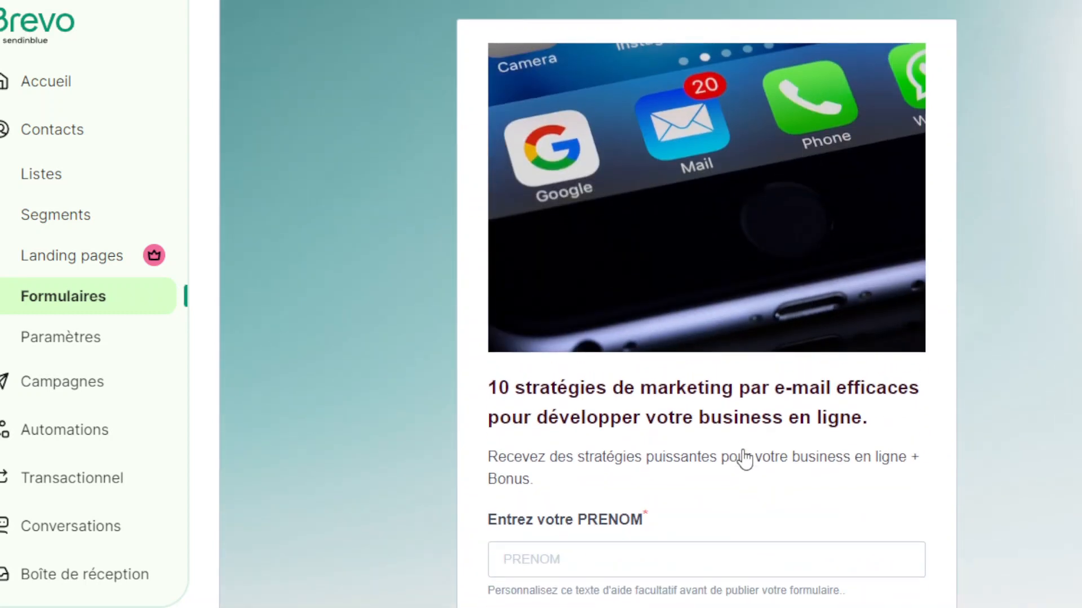
{"action": "scroll", "coordinate": [744, 459], "scroll_direction": "up", "scroll_amount": 2}
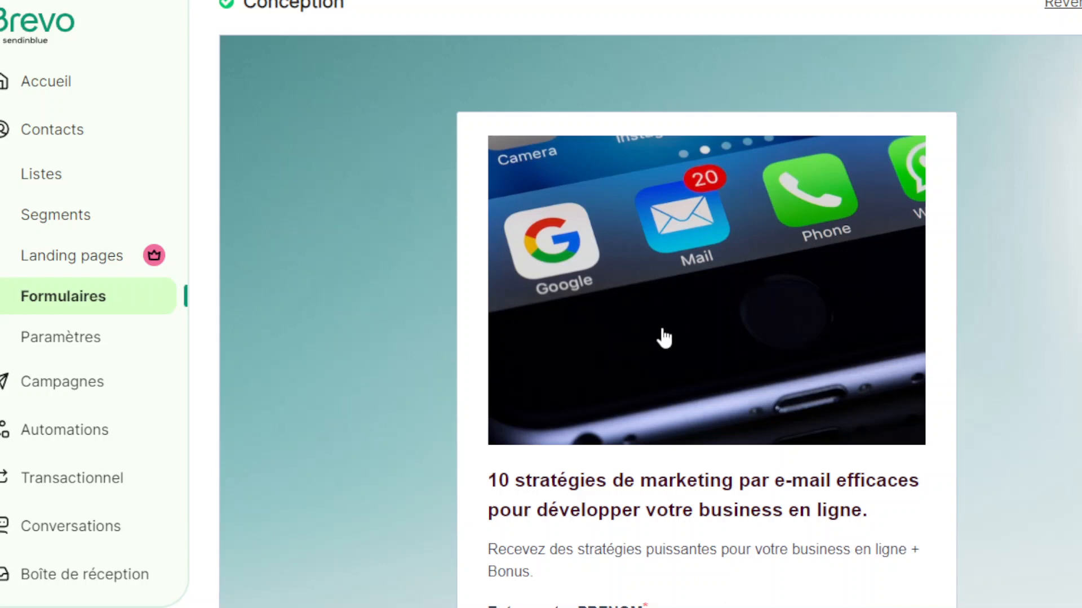
{"action": "scroll", "coordinate": [662, 337], "scroll_direction": "down", "scroll_amount": 2}
{"action": "scroll", "coordinate": [665, 338], "scroll_direction": "down", "scroll_amount": 2}
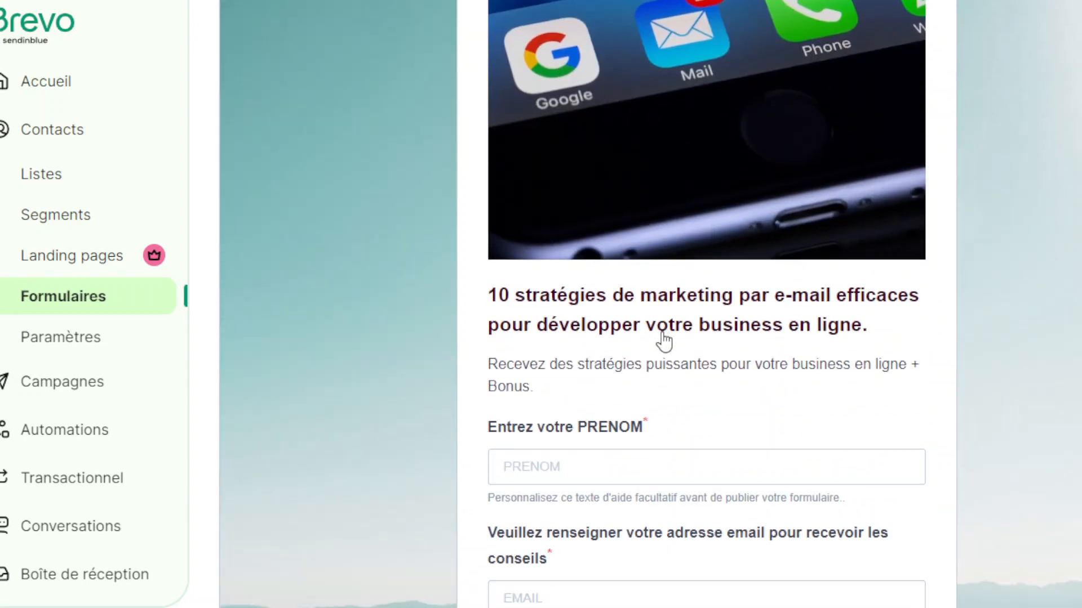